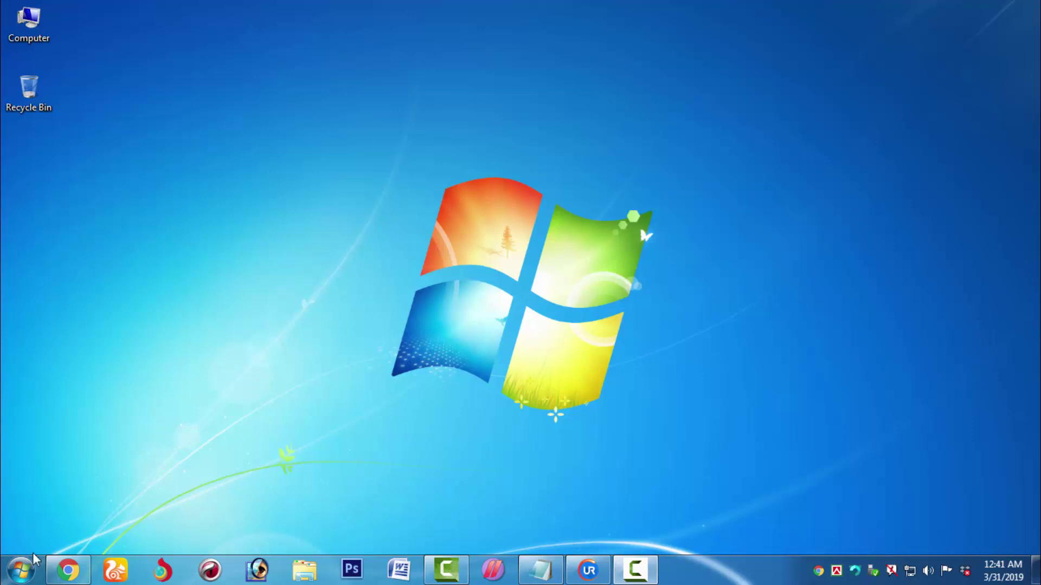
Switch to Chrome and open Creator Studio for the Tips For Tube YouTube channel.
click(67, 569)
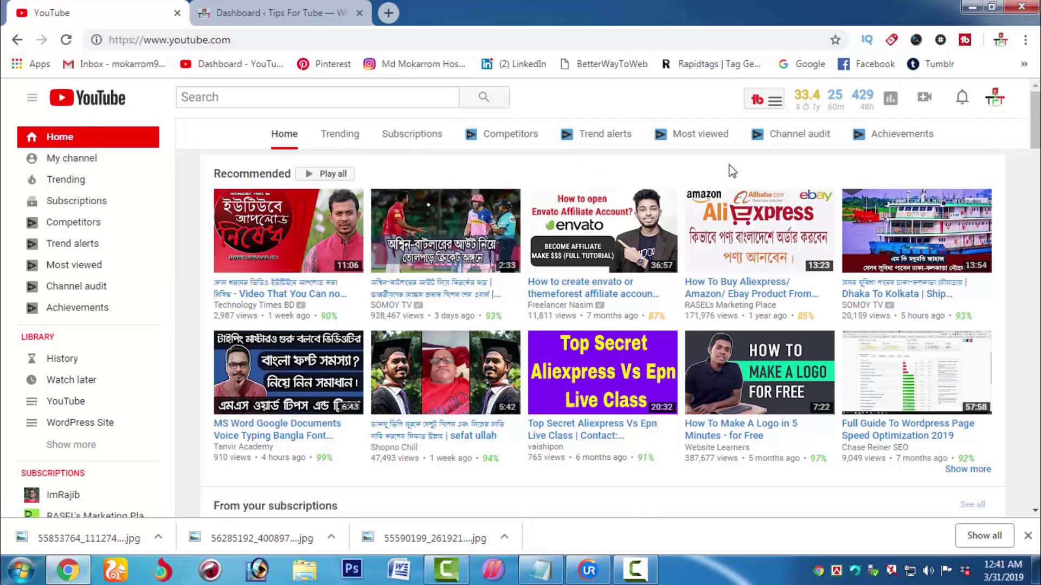
click(994, 103)
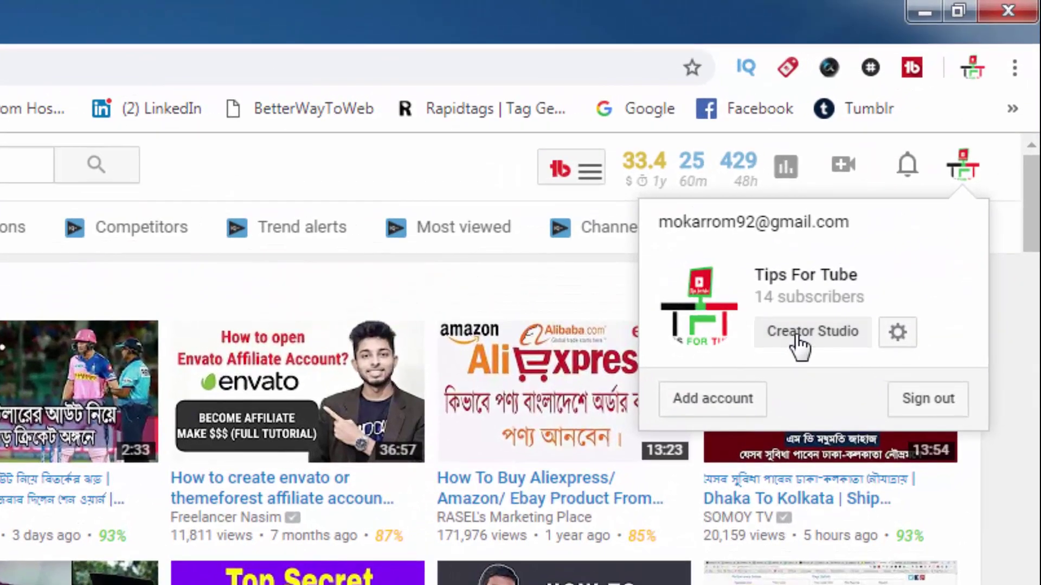
key(ctrl+d)
click(797, 339)
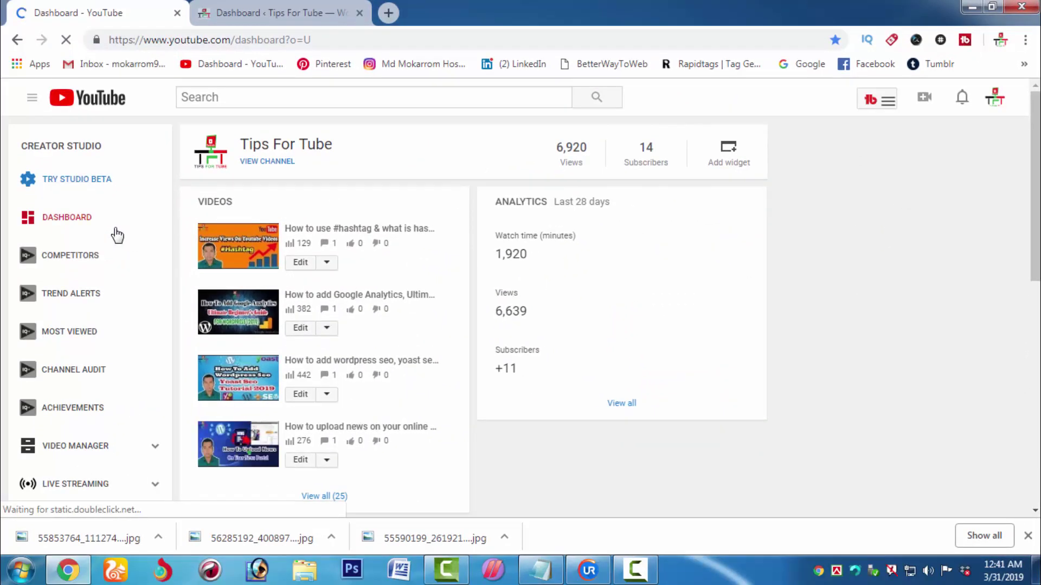
Open the channel's advanced settings and find the associated website section.
scroll(116, 235, down, 5)
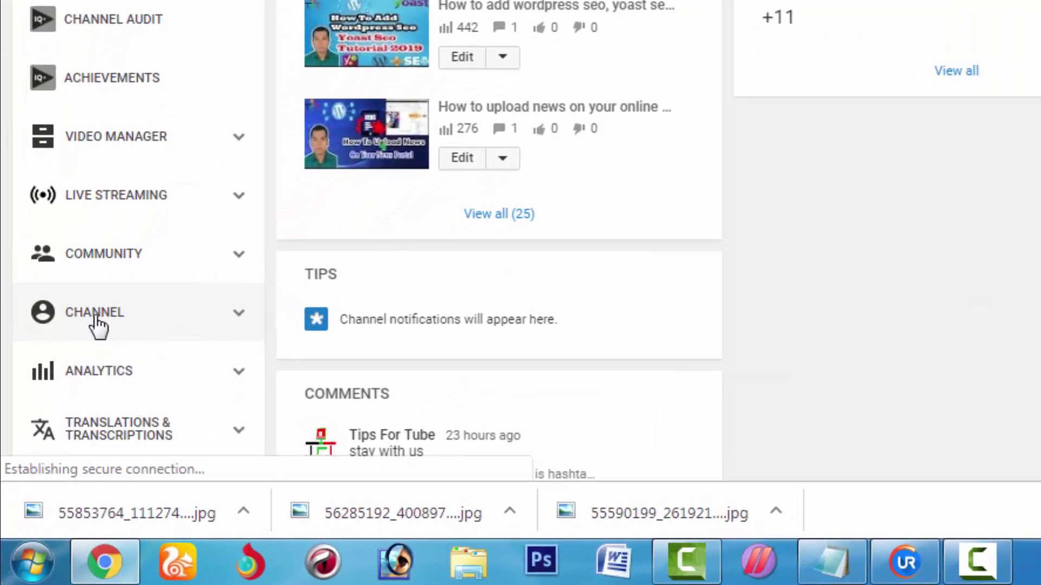
click(63, 411)
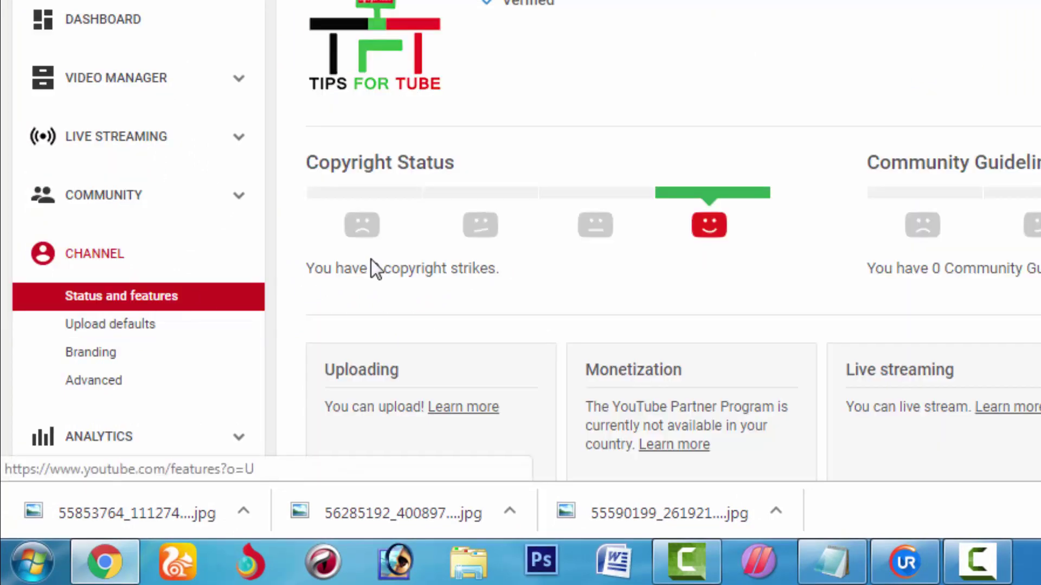
scroll(118, 321, down, 2)
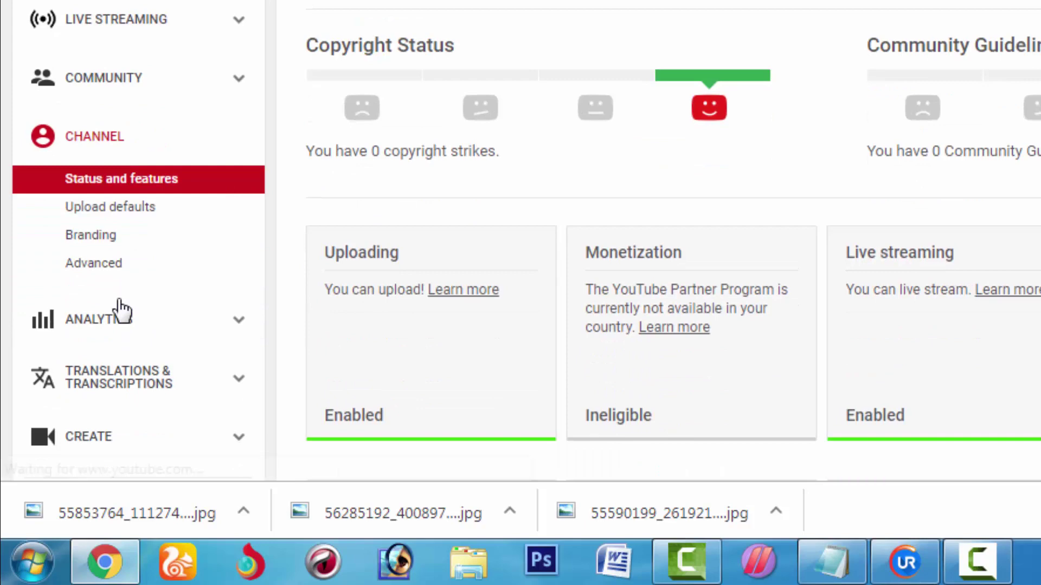
click(108, 273)
scroll(109, 273, down, 10)
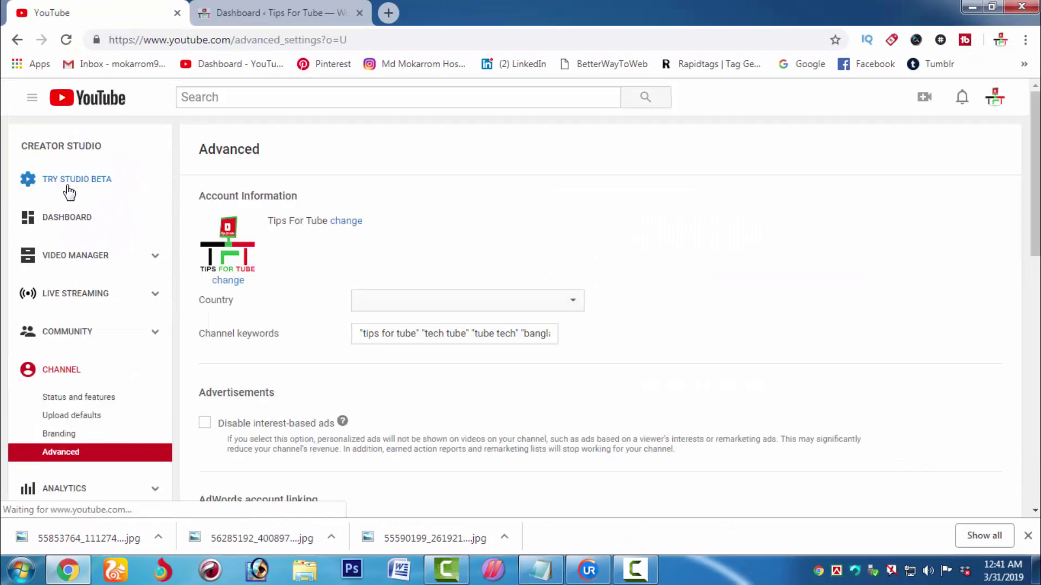
scroll(422, 279, down, 3)
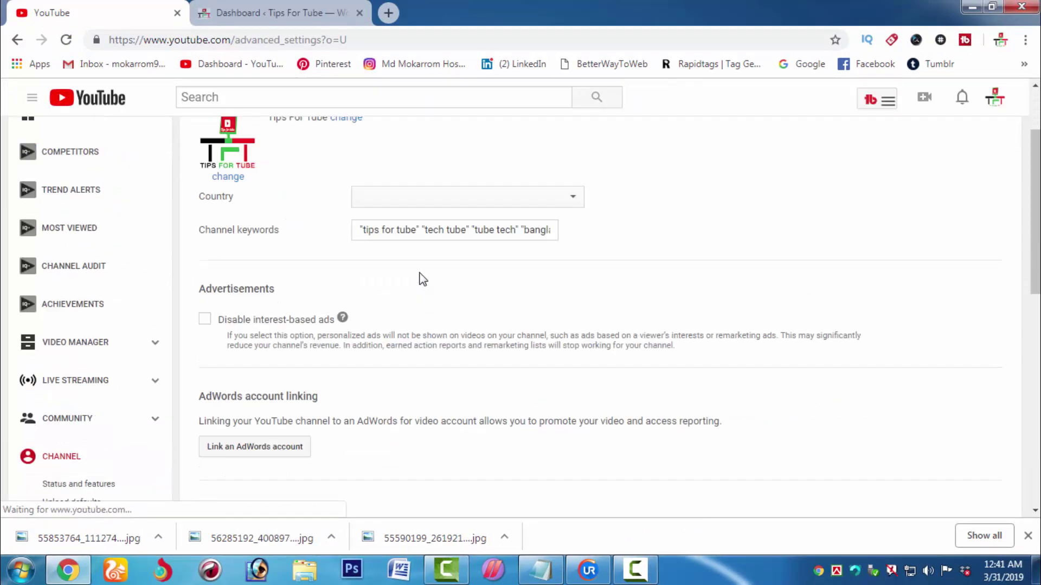
scroll(422, 279, down, 3)
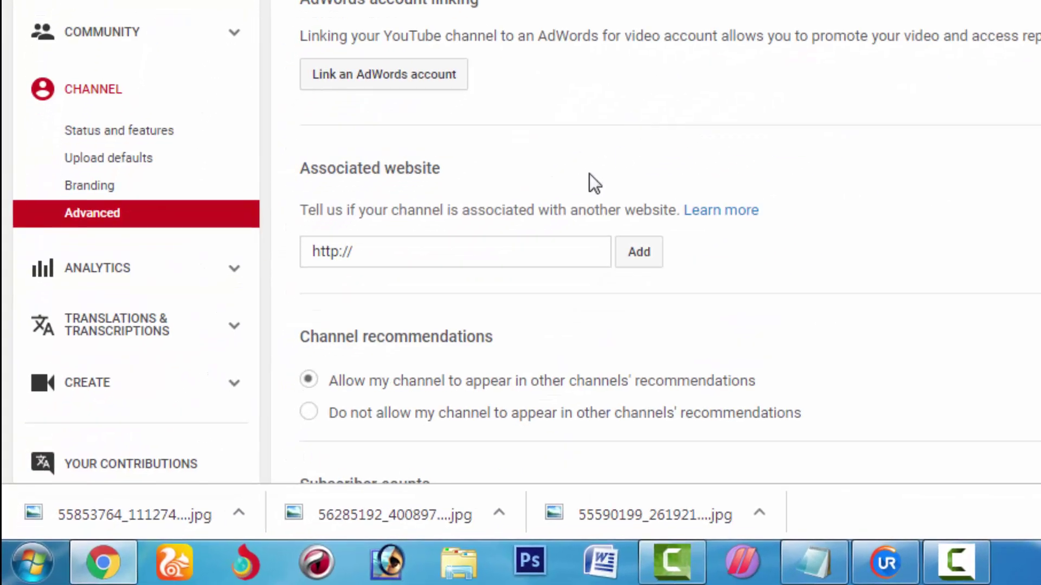
click(443, 252)
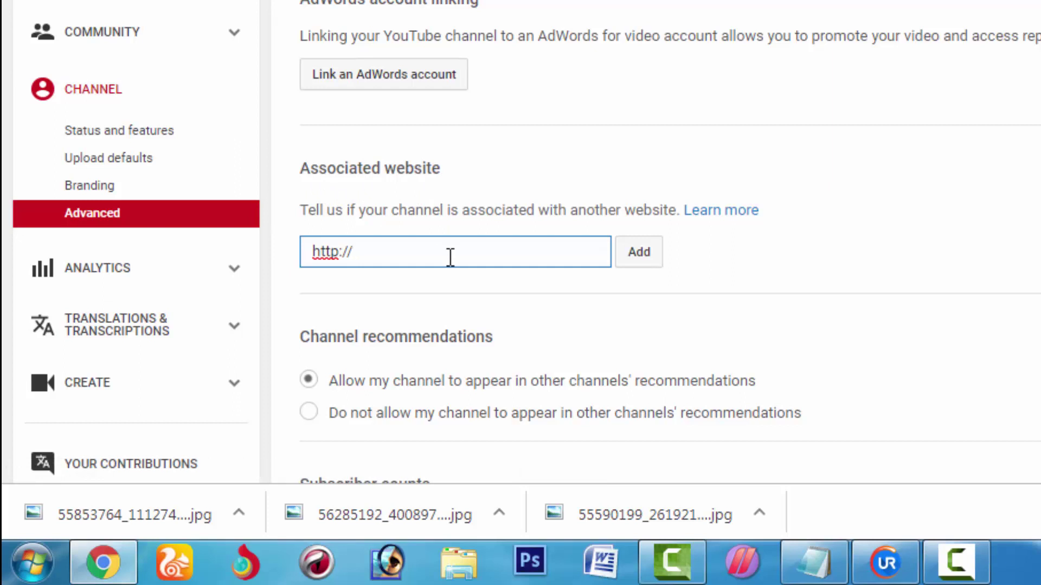
text(tipsfortube)
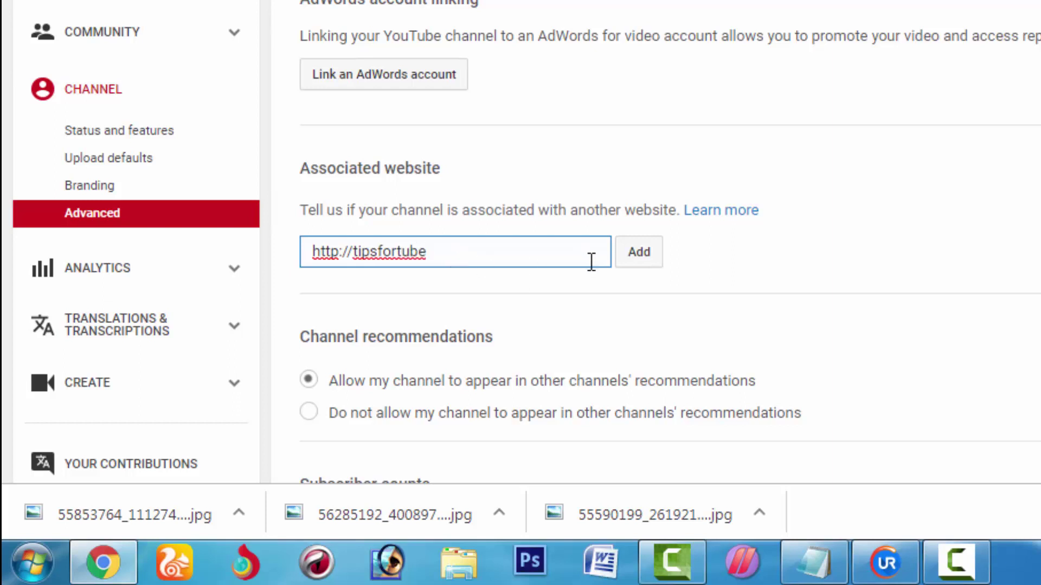
text(.com)
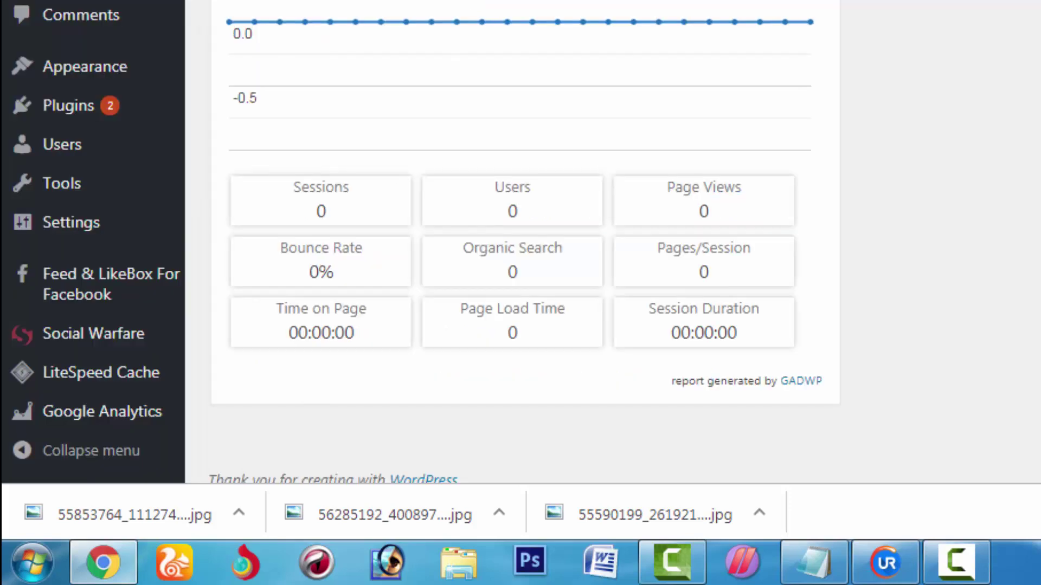
scroll(520, 244, up, 5)
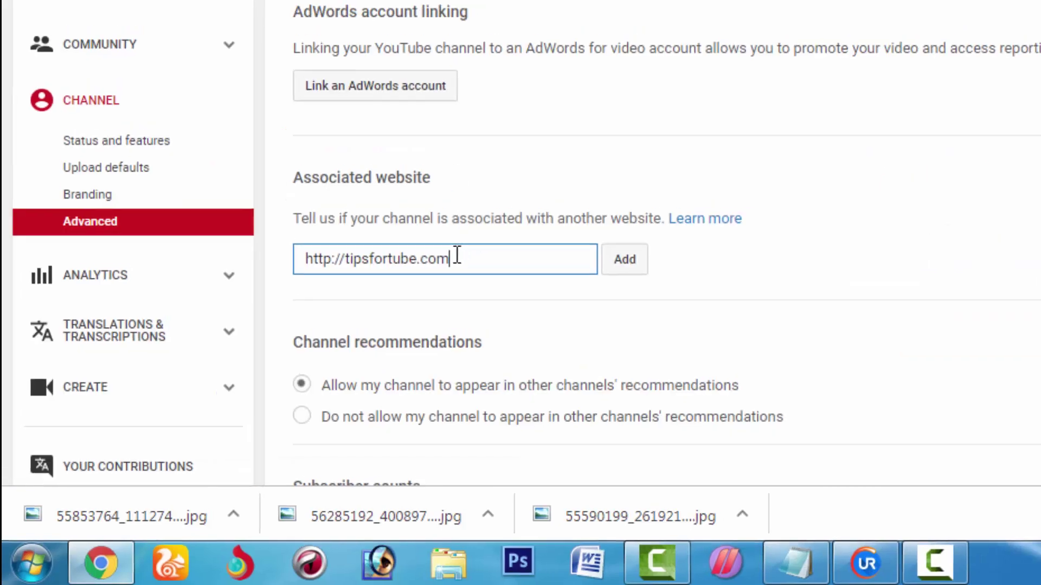
drag(457, 254, 303, 258)
right_click(310, 255)
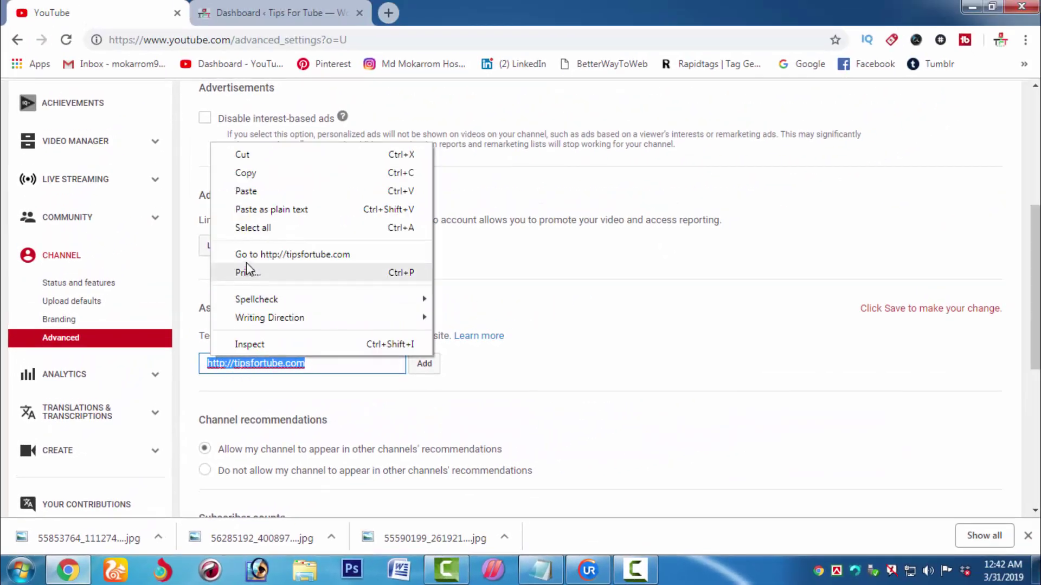
click(245, 173)
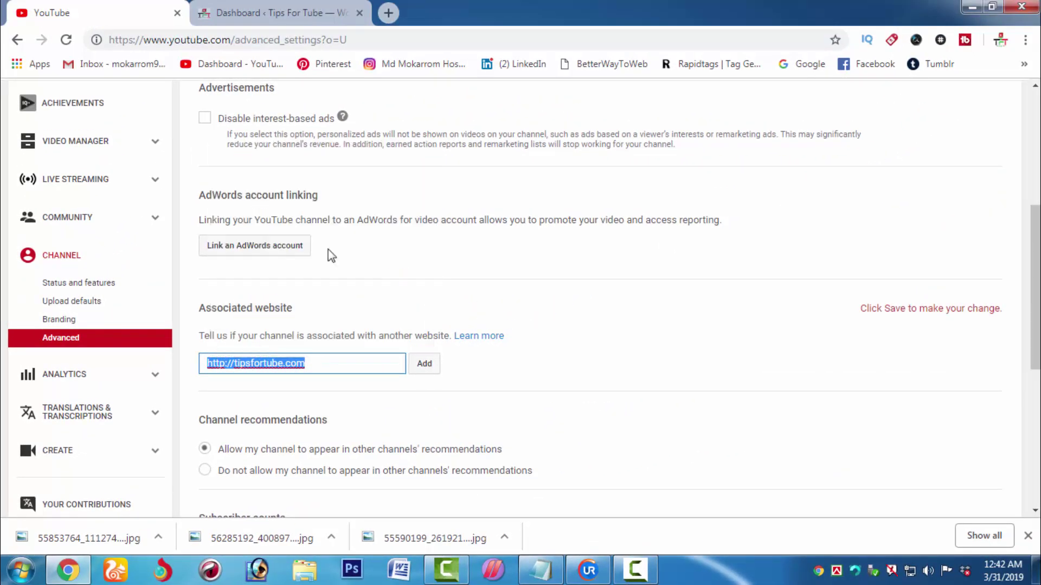
click(422, 364)
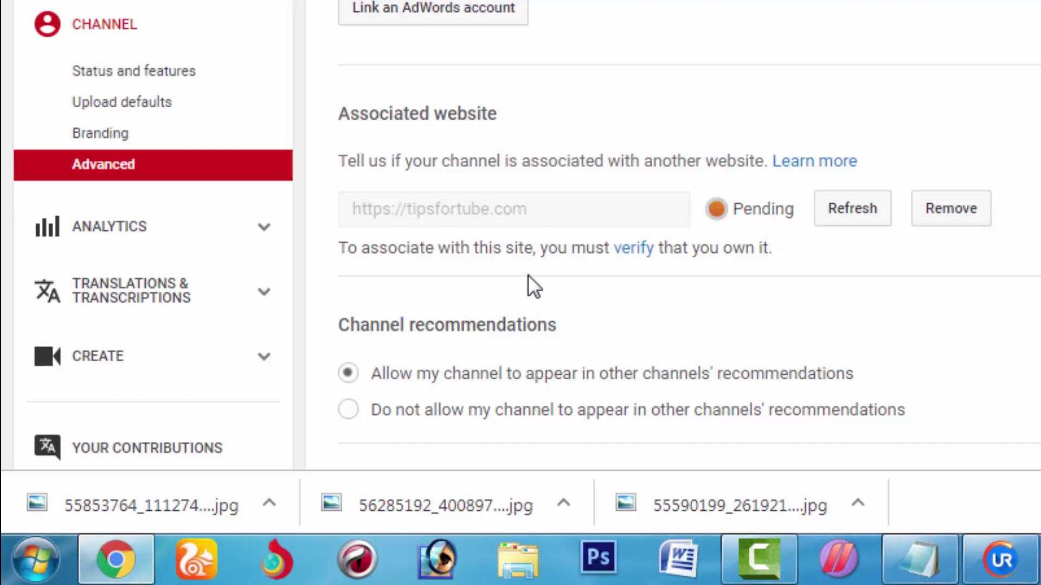
Start the ownership verification for the associated website and display the alternate verification methods.
click(634, 253)
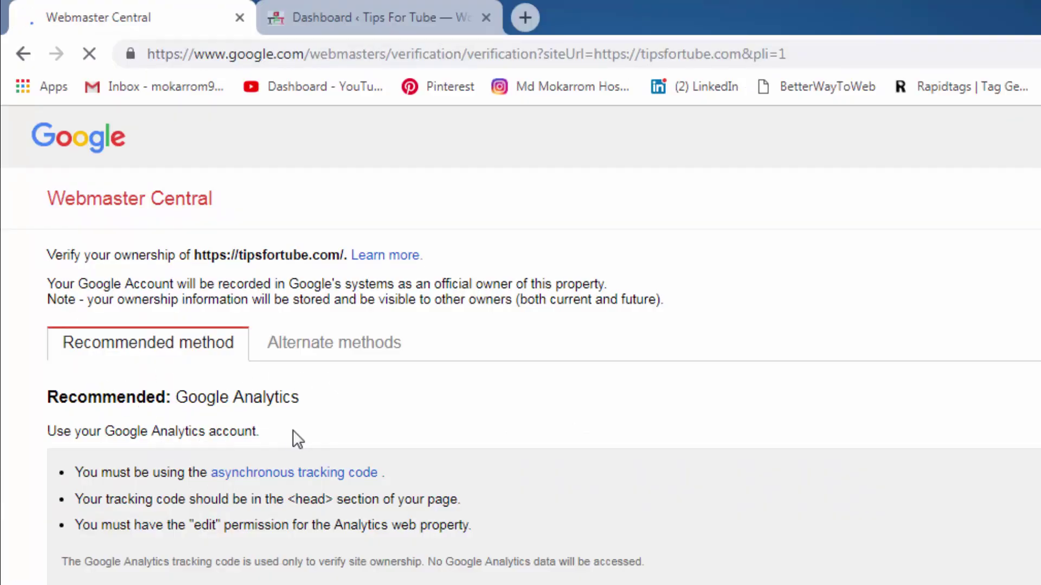
click(332, 358)
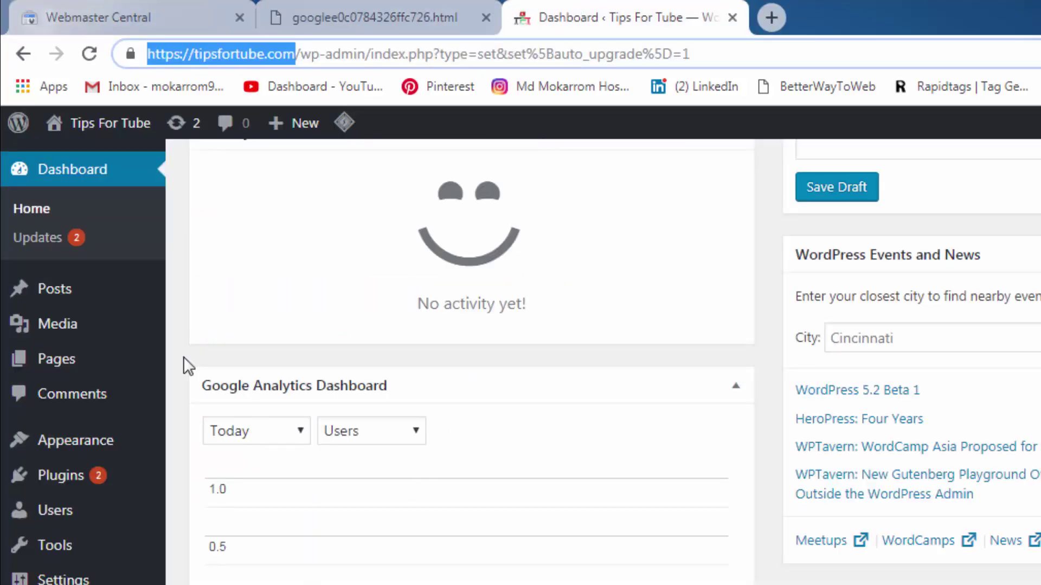
In the site's WordPress dashboard, go to the plugins and open the page for adding a new one.
scroll(187, 336, up, 7)
scroll(268, 402, up, 4)
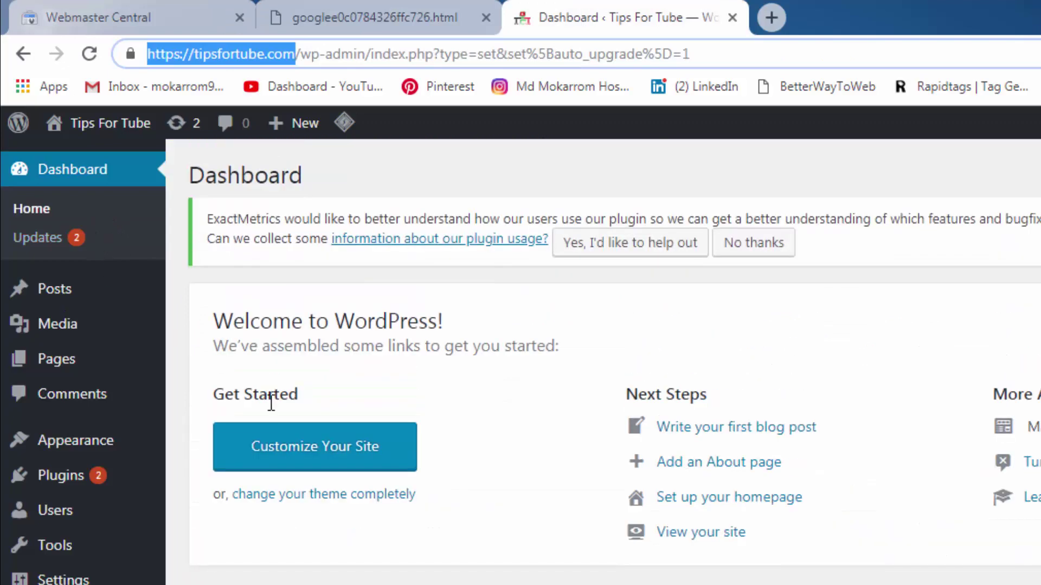
mouse_move(73, 477)
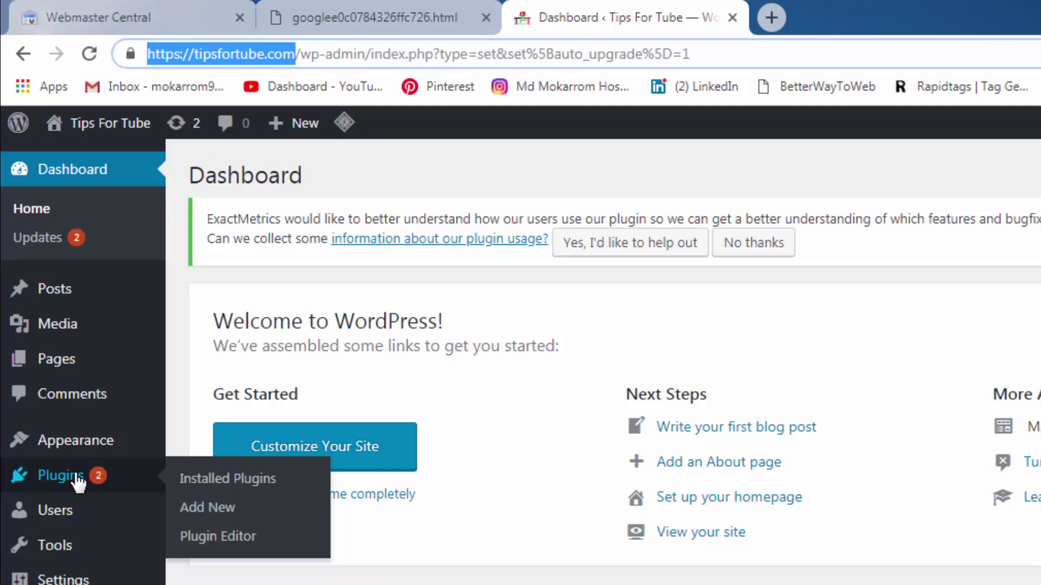
click(79, 481)
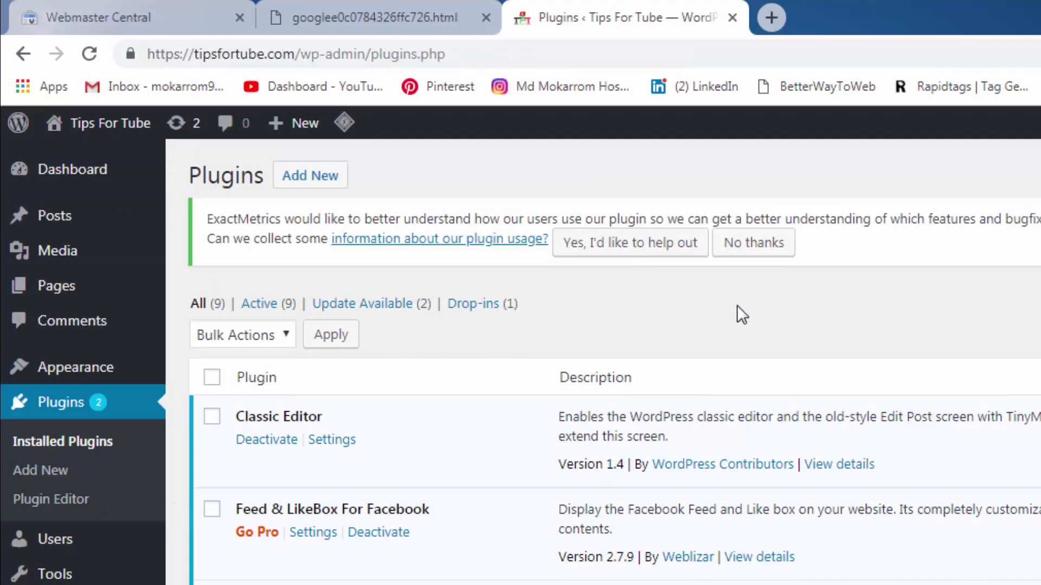
click(336, 184)
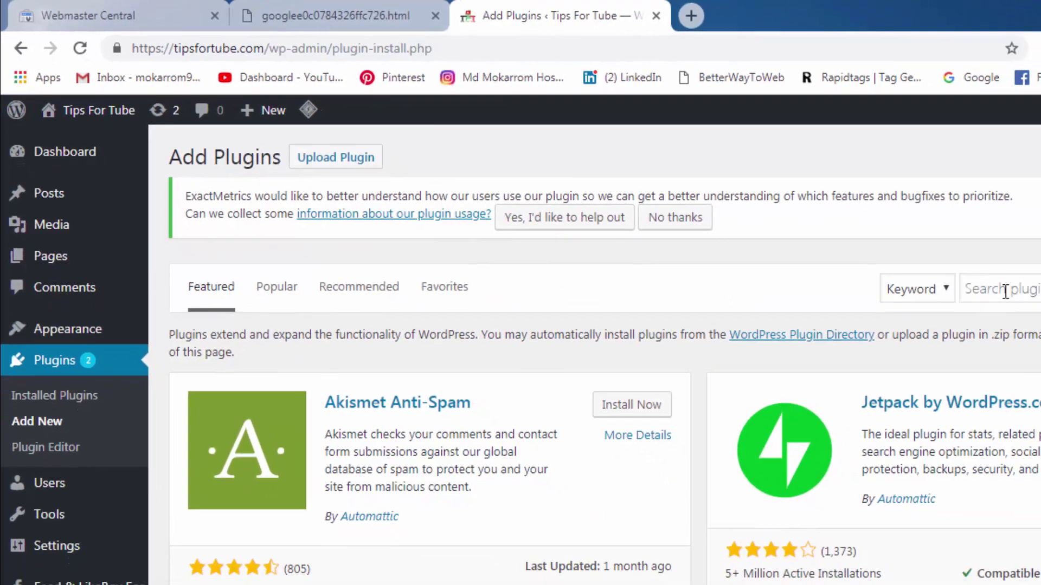
Search the plugin directory for "yoast seo" and install and activate the Yoast SEO plugin.
click(861, 248)
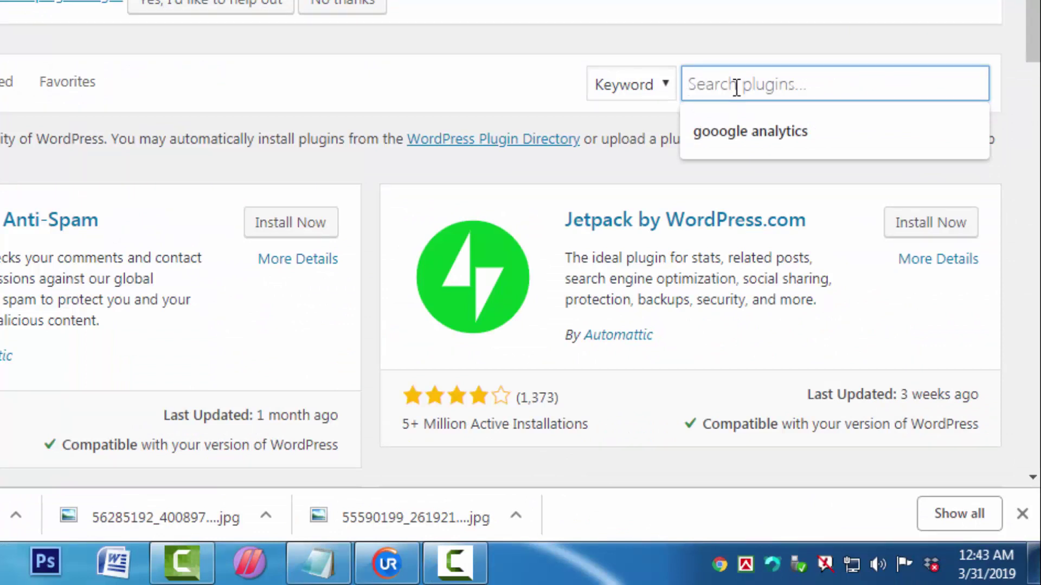
text(y)
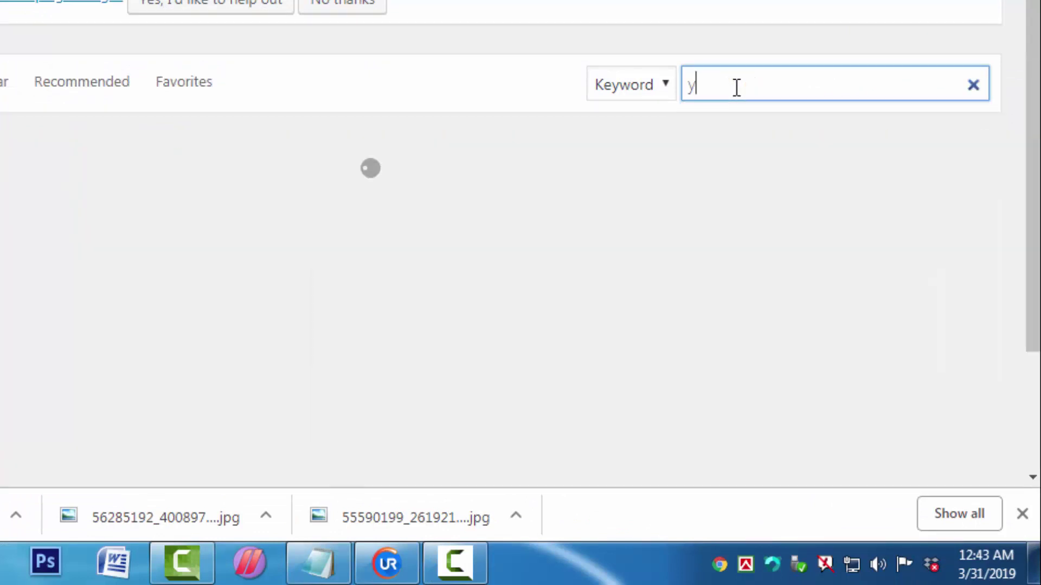
text(o)
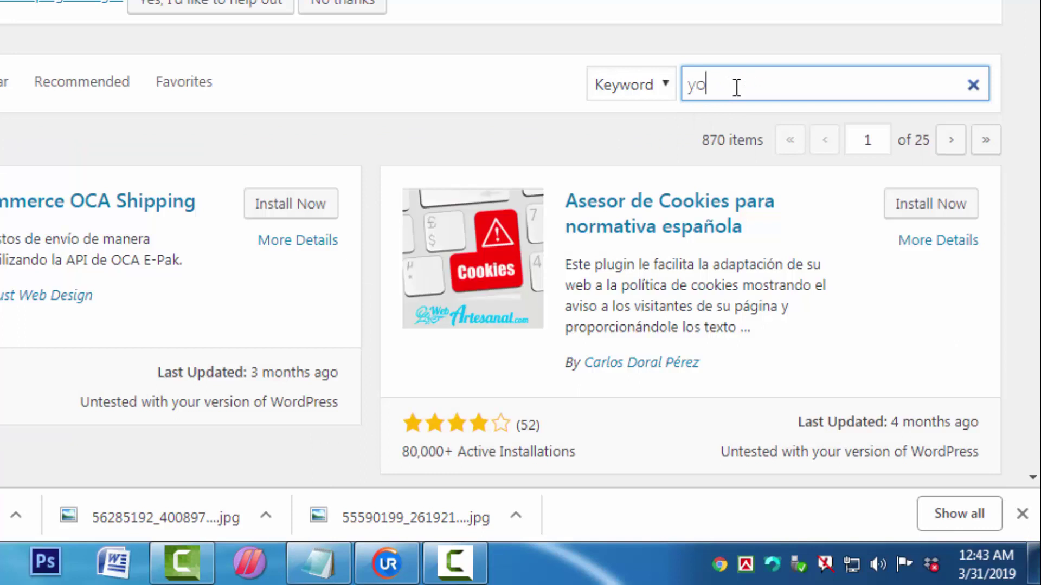
text(ast)
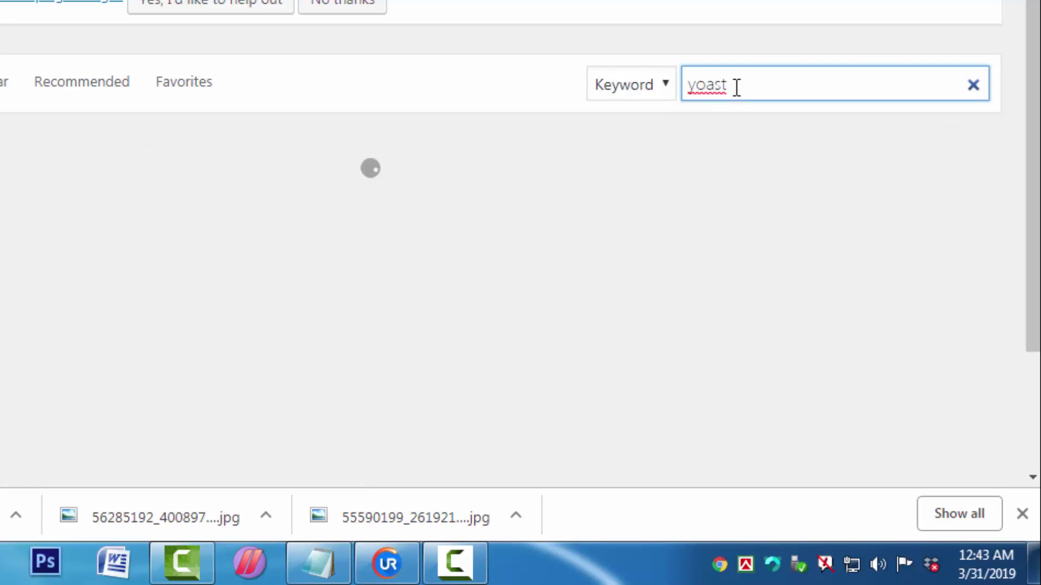
text( se)
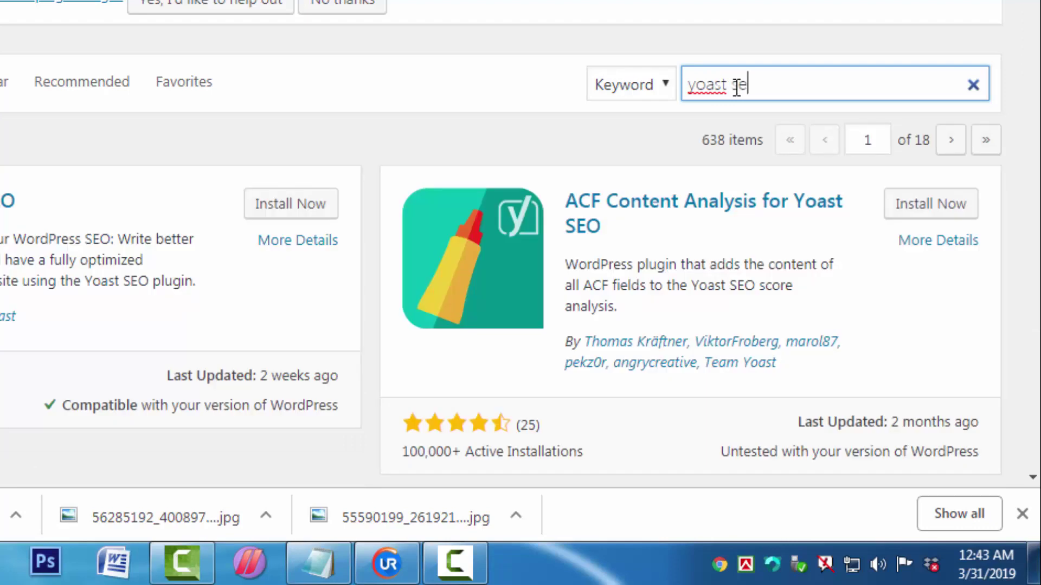
text(o)
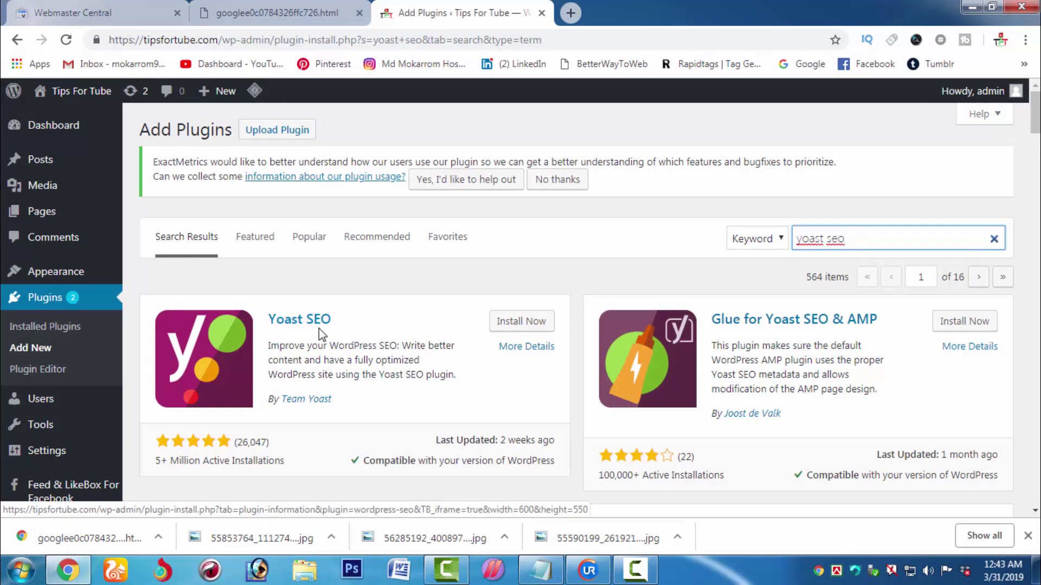
click(518, 324)
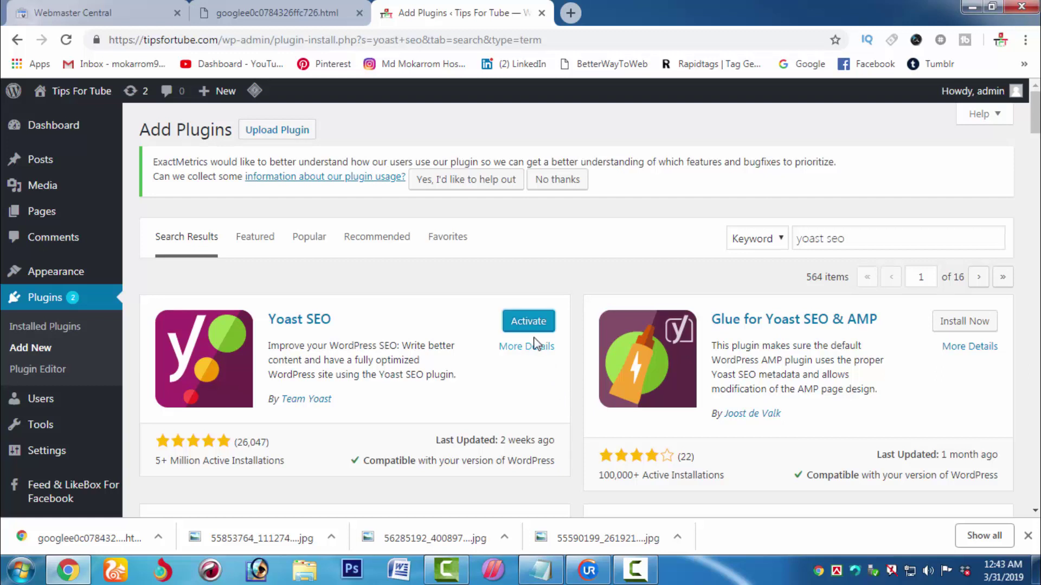
click(529, 322)
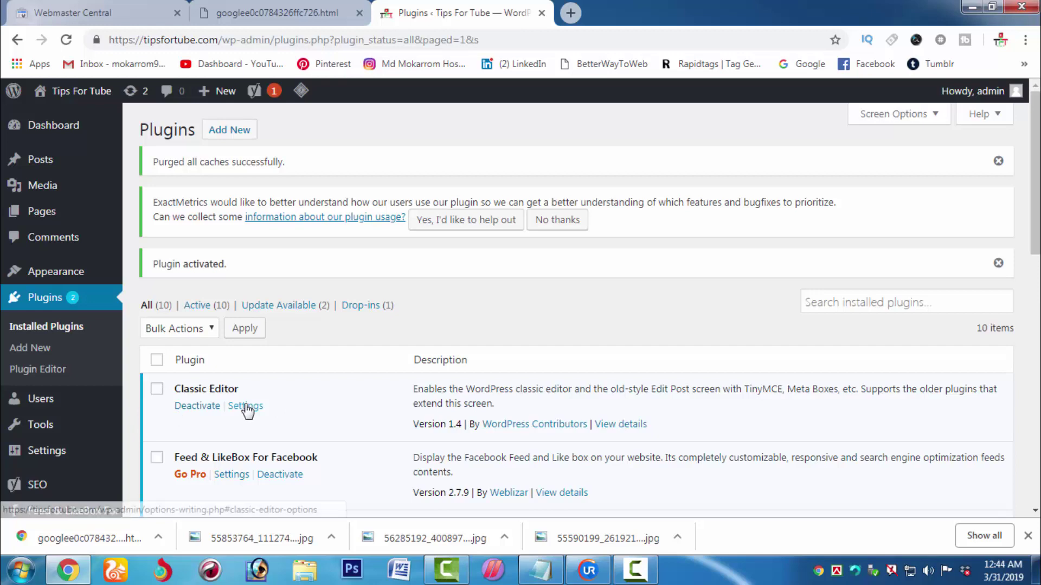
Open the Webmaster Tools section of Yoast SEO's general settings.
scroll(252, 404, down, 3)
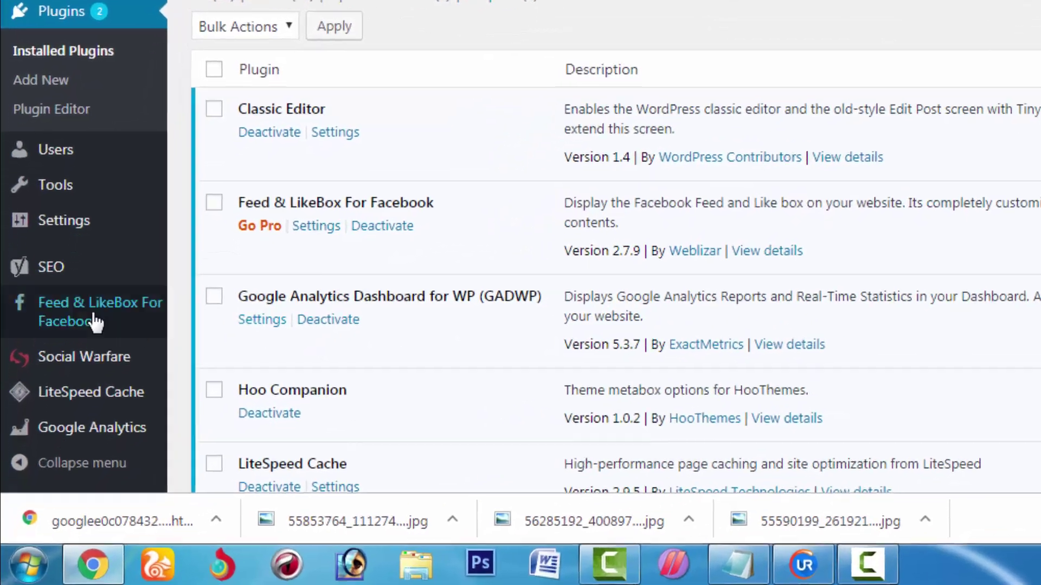
mouse_move(25, 279)
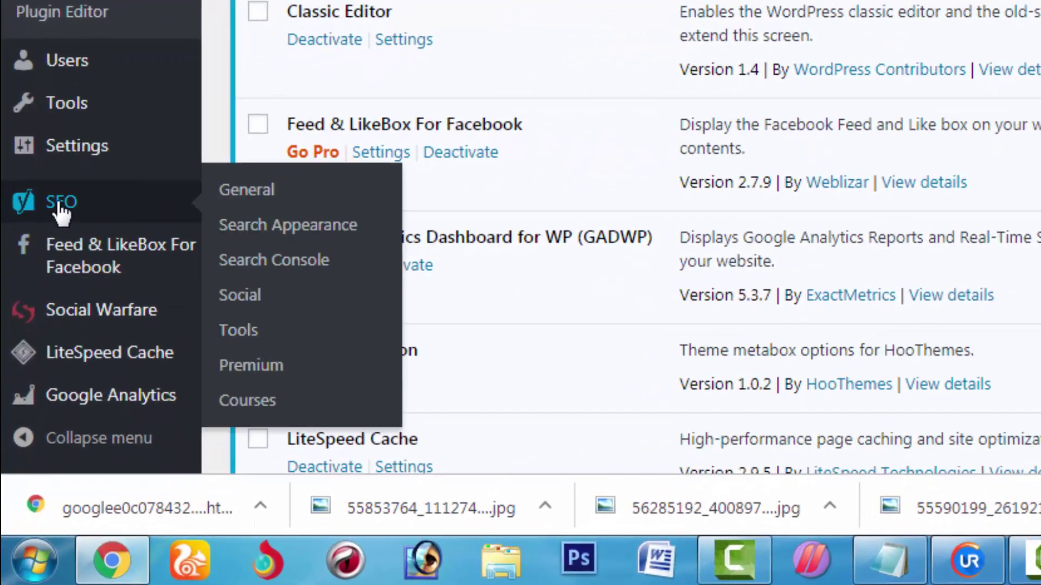
click(190, 268)
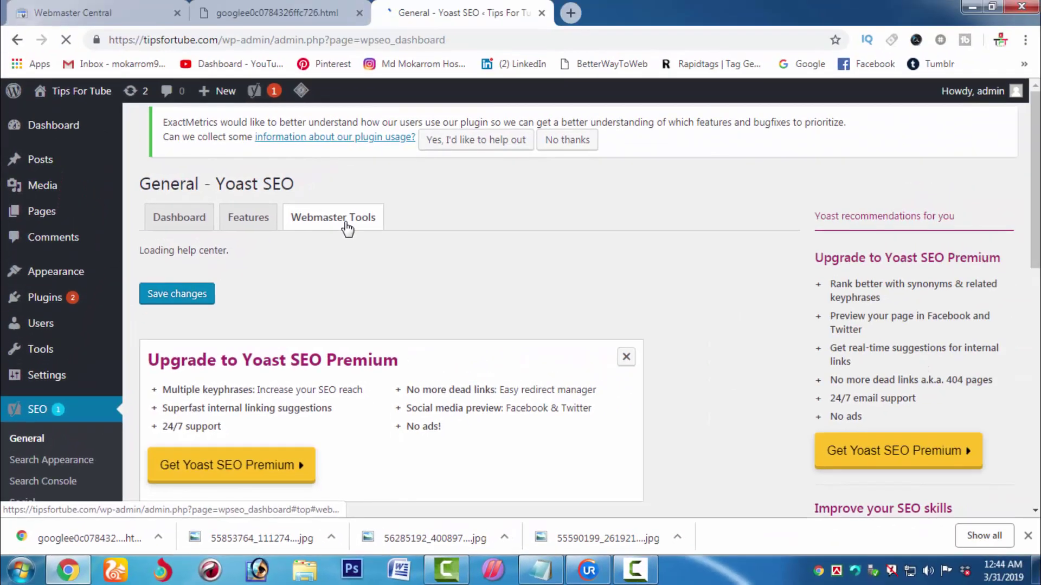
click(346, 222)
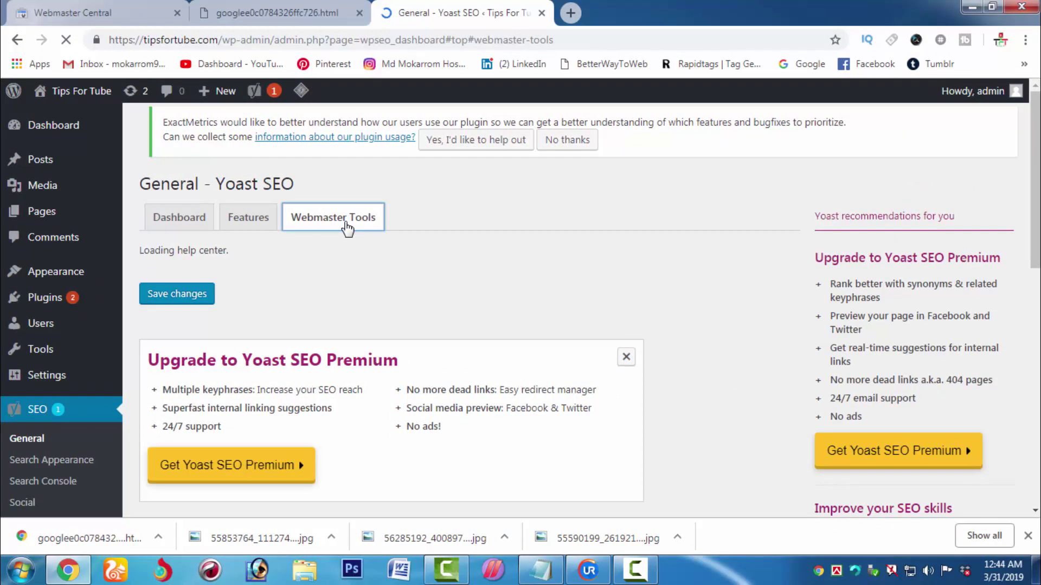
In Webmaster Central, choose the HTML tag verification method and copy the full google-site-verification meta tag.
key(ctrl+Tab)
scroll(246, 336, down, 1)
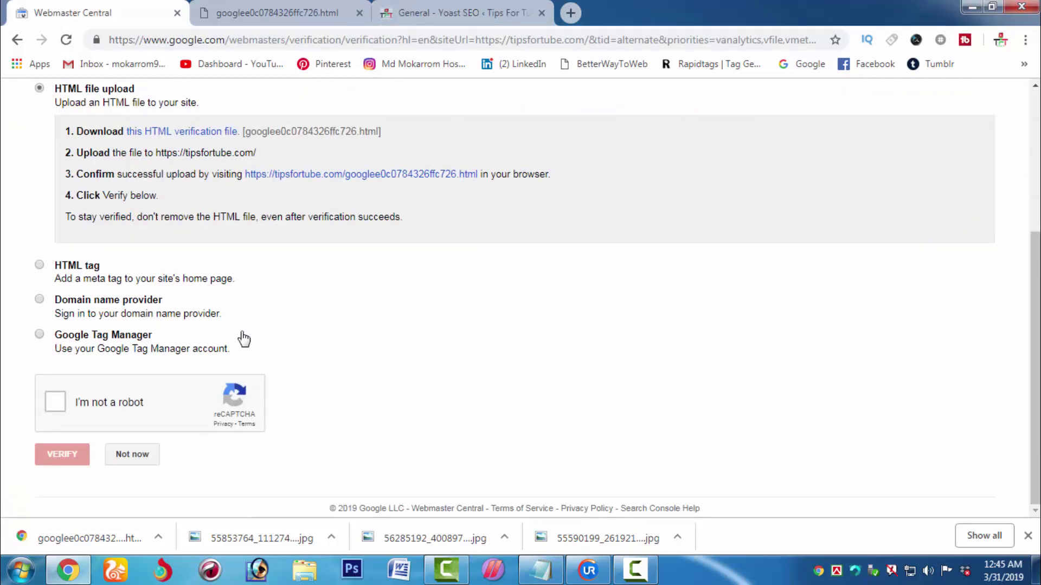
click(41, 265)
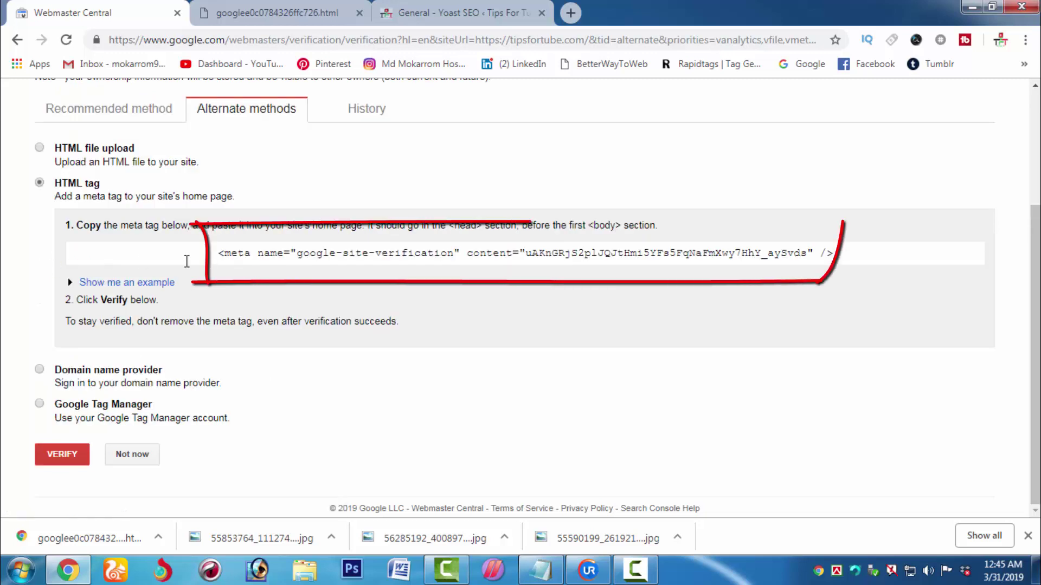
drag(205, 255, 901, 254)
right_click(786, 256)
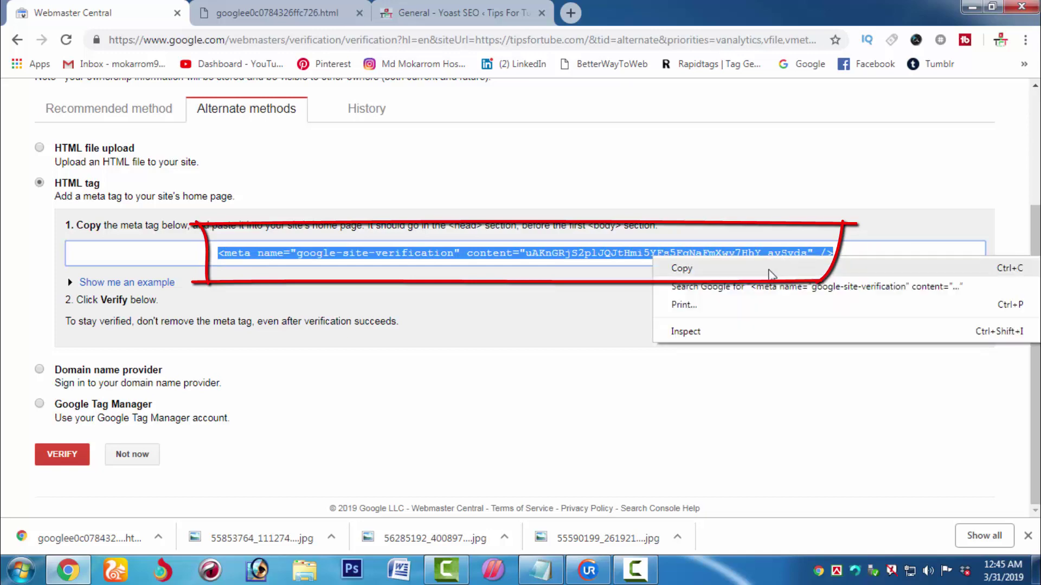
click(770, 268)
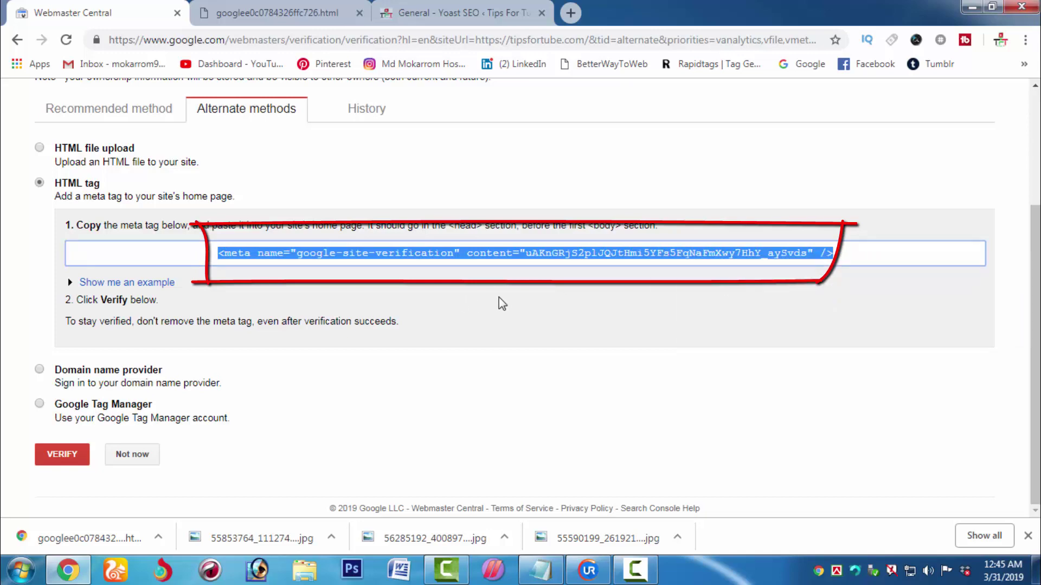
Paste the copied meta tag as the Google verification code in Yoast SEO's Webmaster Tools settings and save the changes.
click(455, 12)
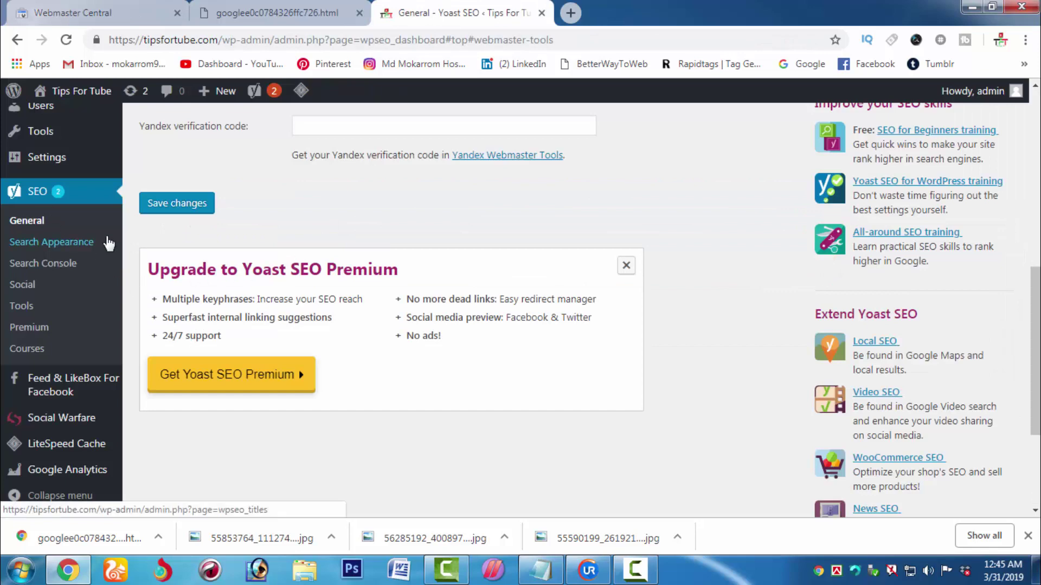
scroll(108, 244, up, 4)
scroll(109, 243, up, 4)
scroll(169, 331, down, 2)
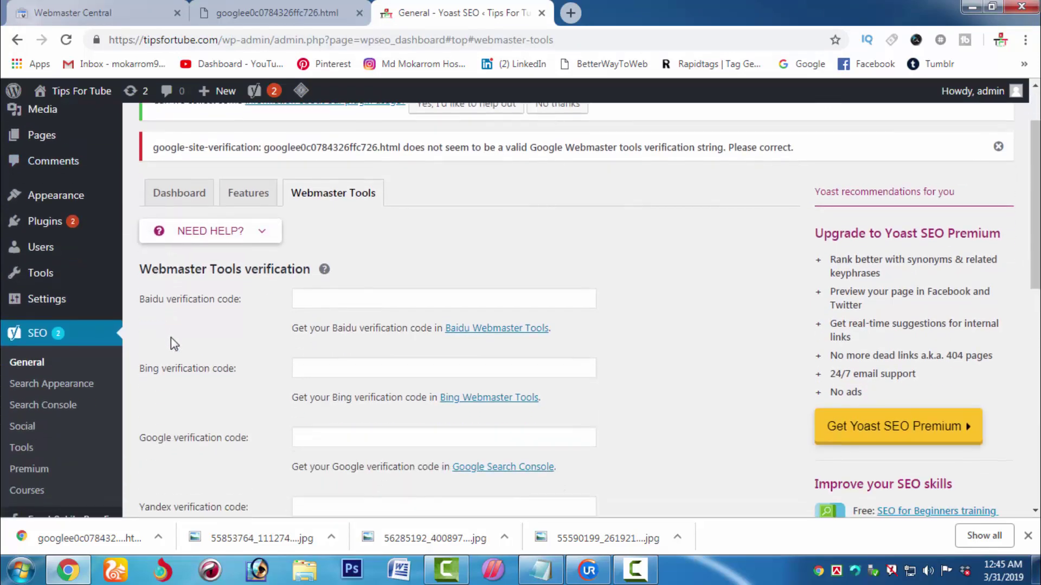
scroll(300, 398, down, 2)
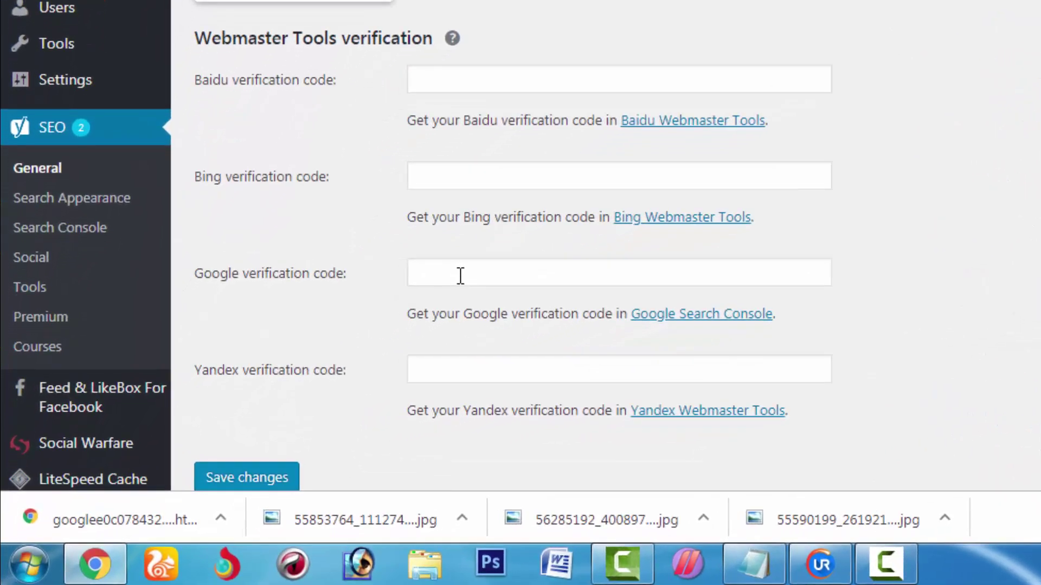
click(330, 437)
right_click(460, 275)
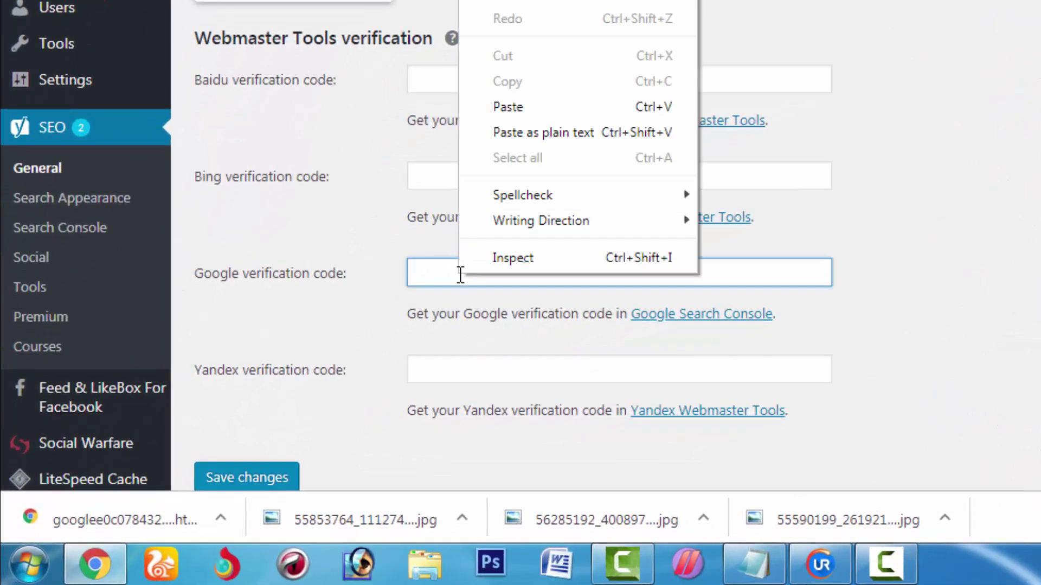
click(519, 129)
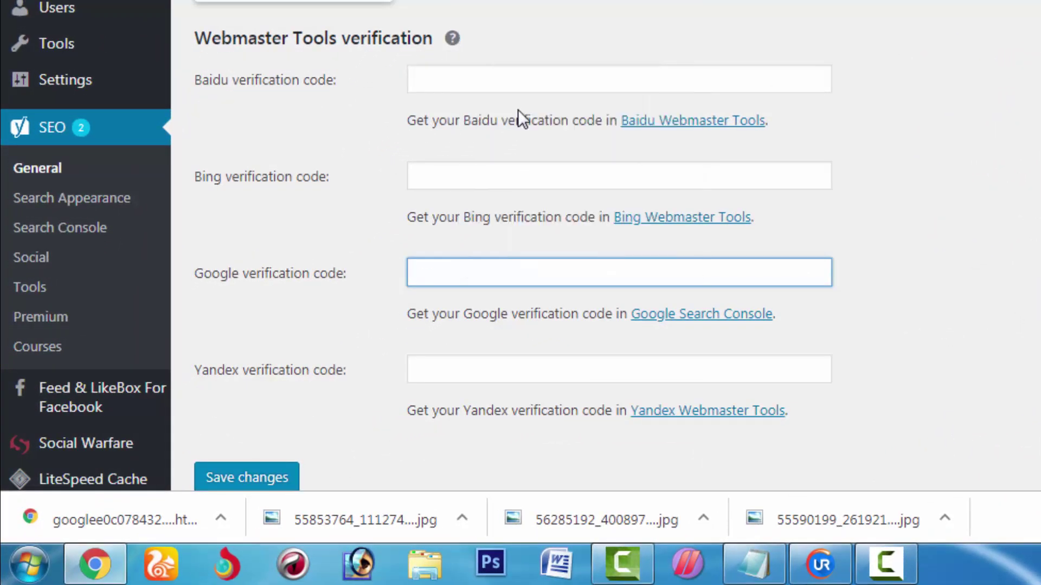
click(249, 477)
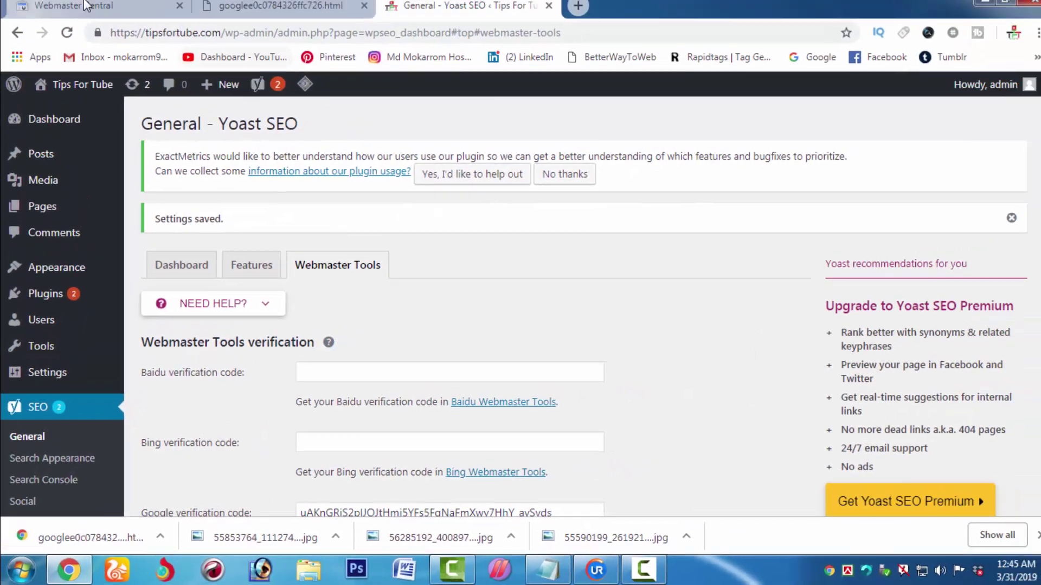
Return to Webmaster Central and verify ownership of tipsfortube.com with the HTML tag method.
key(ctrl+1)
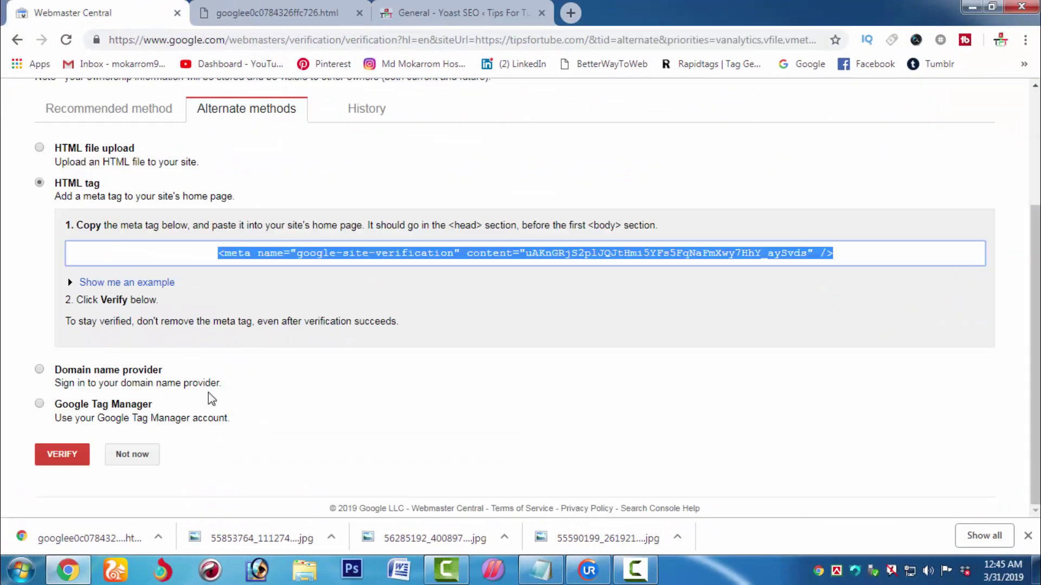
click(41, 454)
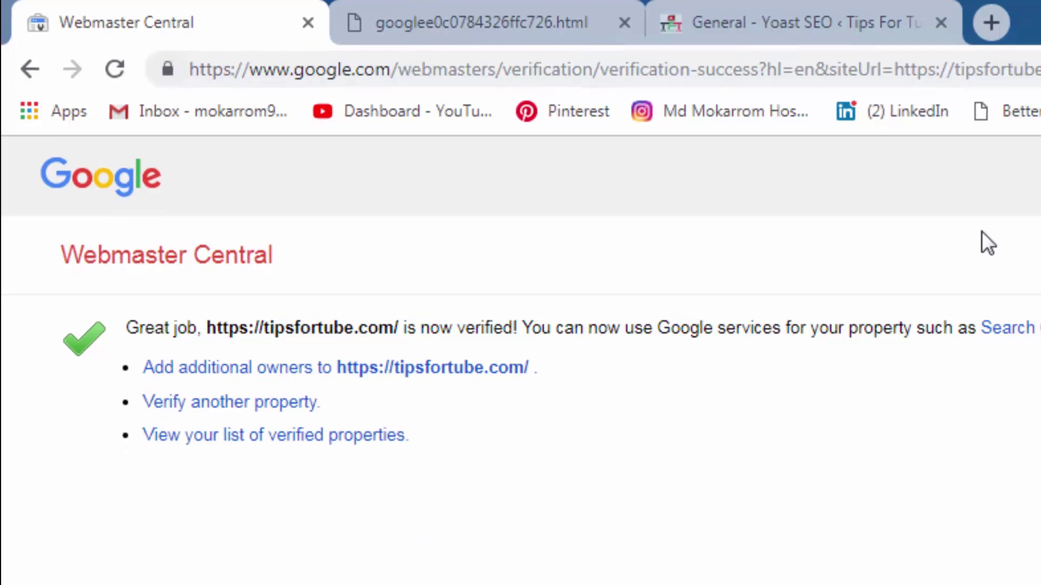
Open the YouTube channel's advanced settings in a new browser tab and check the status of the associated website.
click(570, 13)
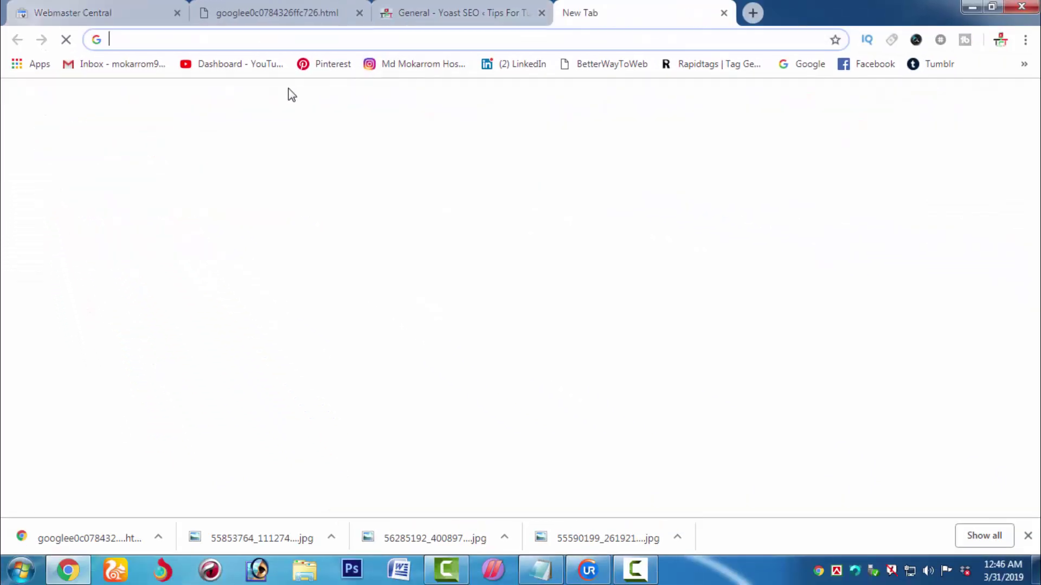
click(260, 66)
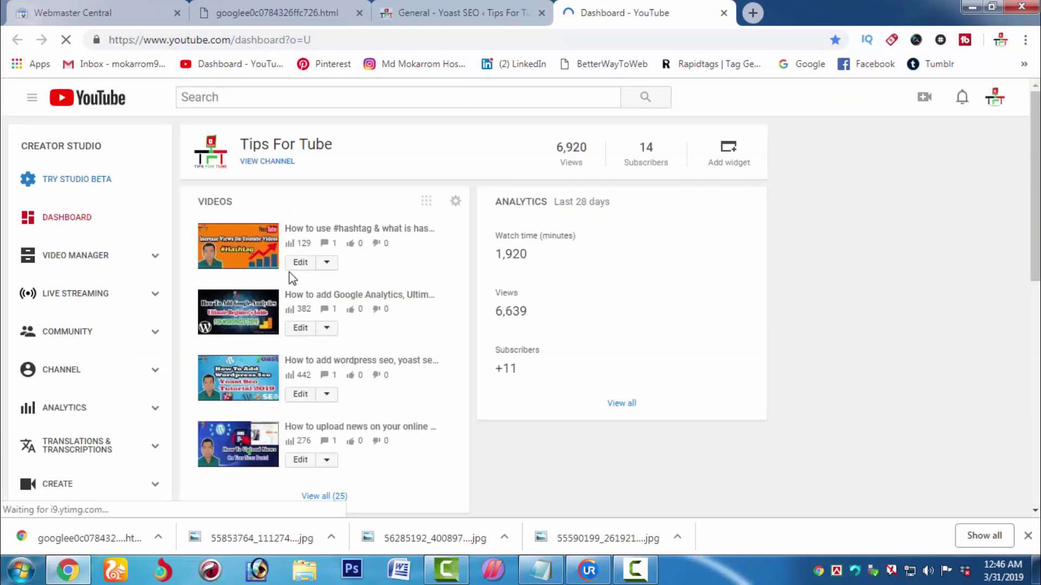
scroll(87, 352, down, 3)
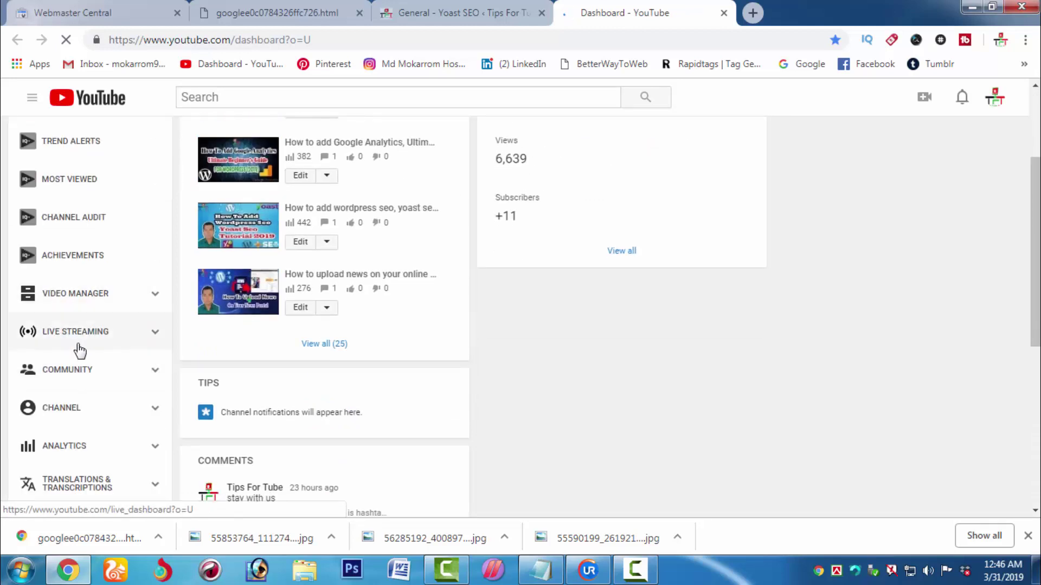
click(64, 413)
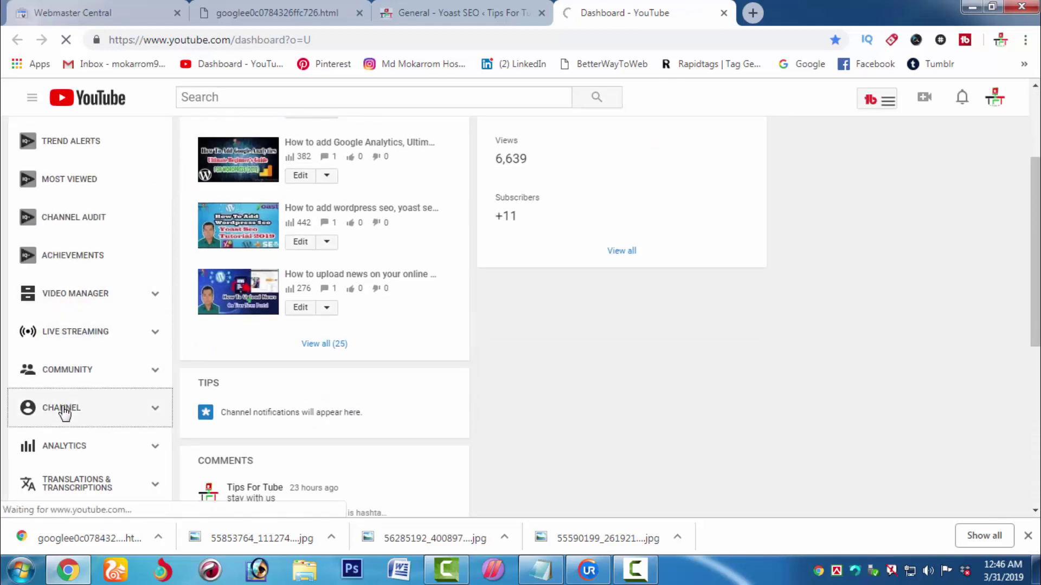
scroll(262, 392, down, 4)
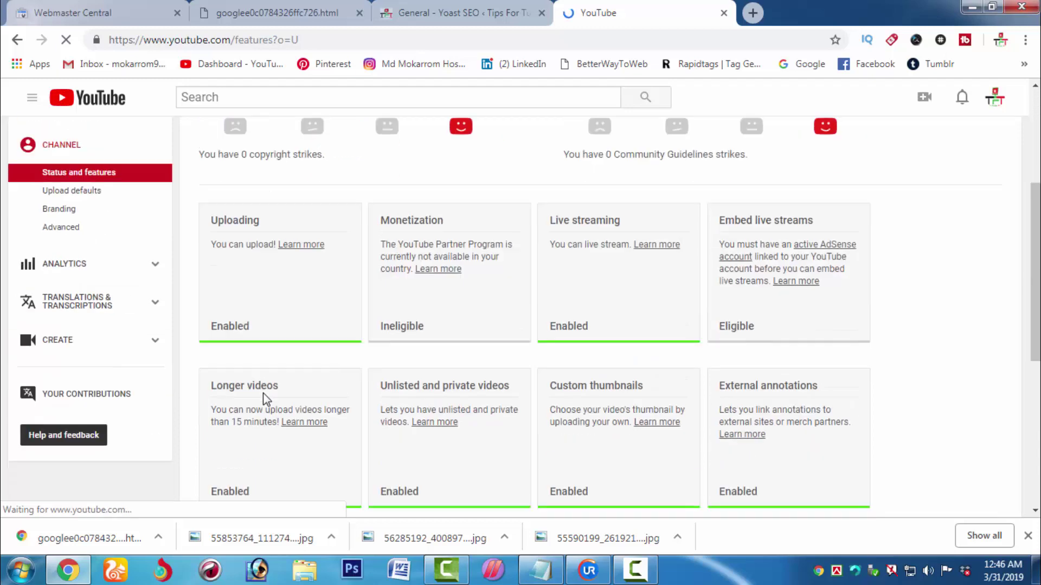
scroll(263, 393, down, 6)
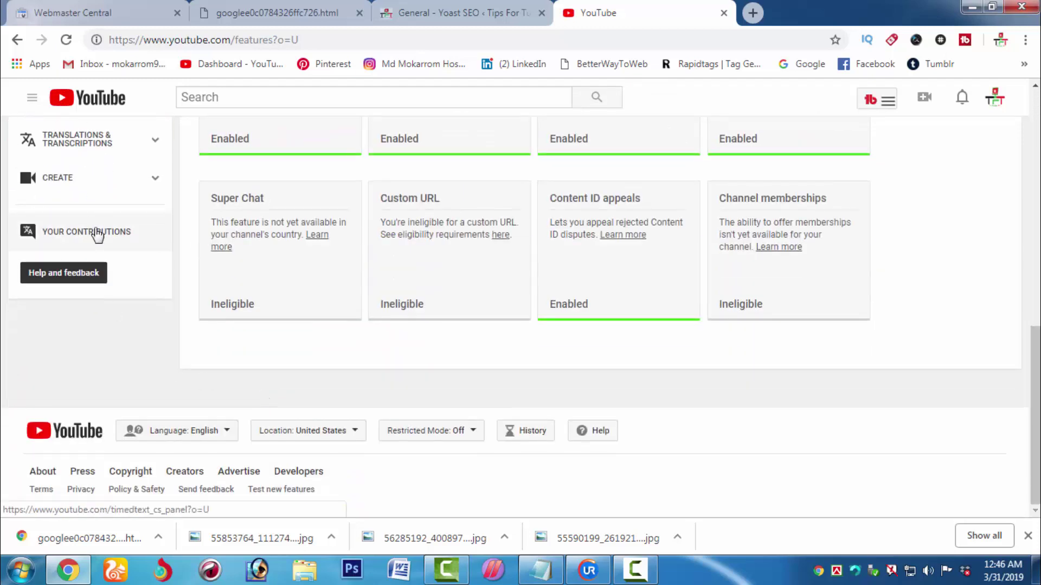
scroll(98, 234, up, 3)
click(61, 220)
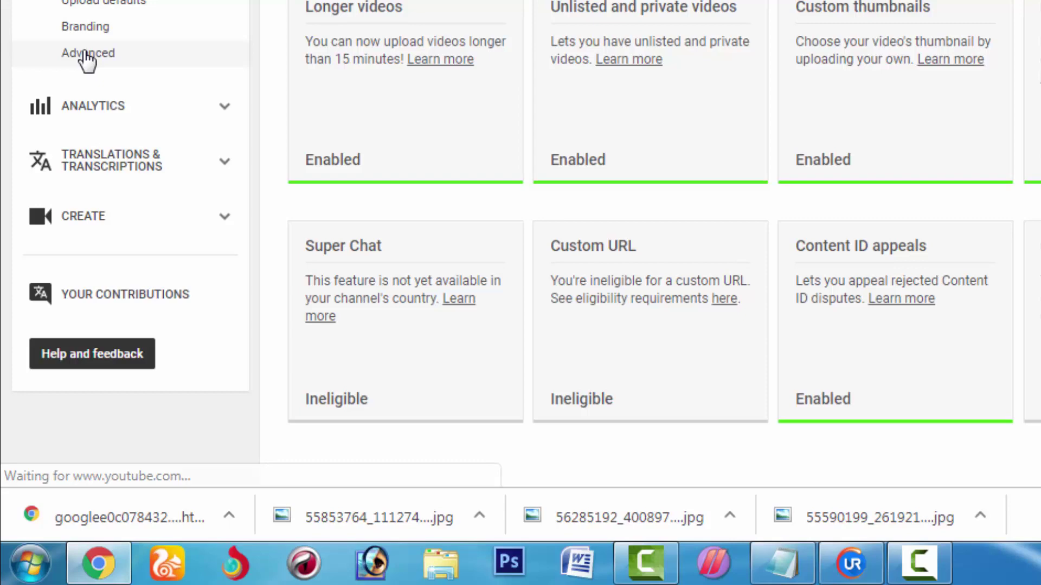
scroll(448, 204, down, 4)
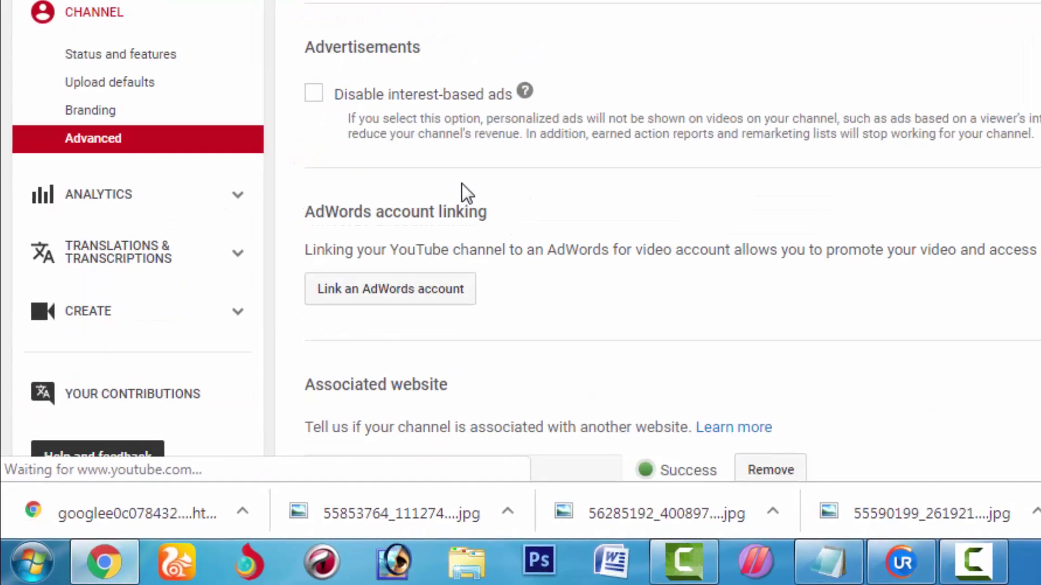
scroll(462, 183, down, 10)
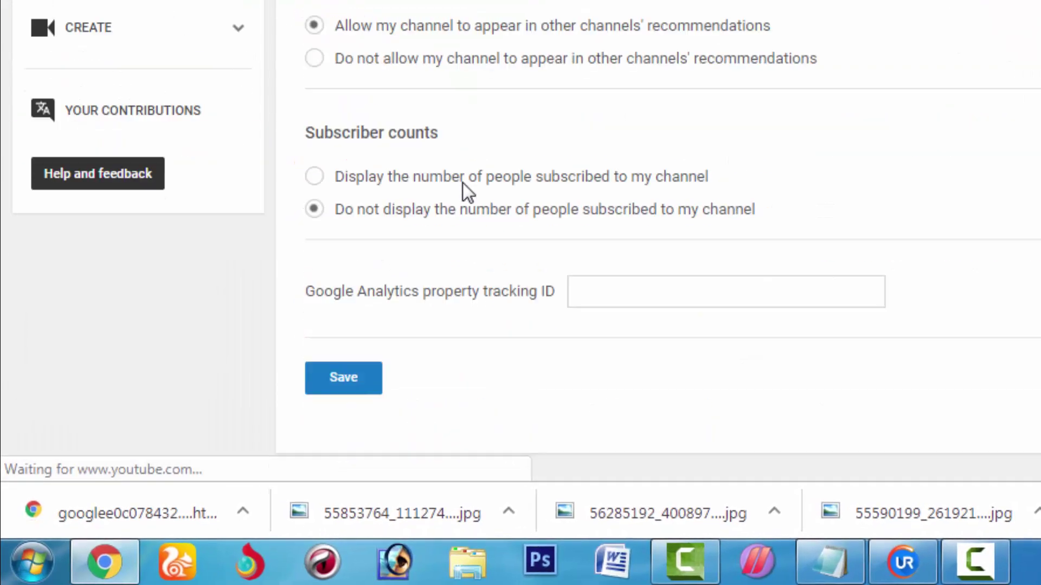
scroll(672, 157, up, 4)
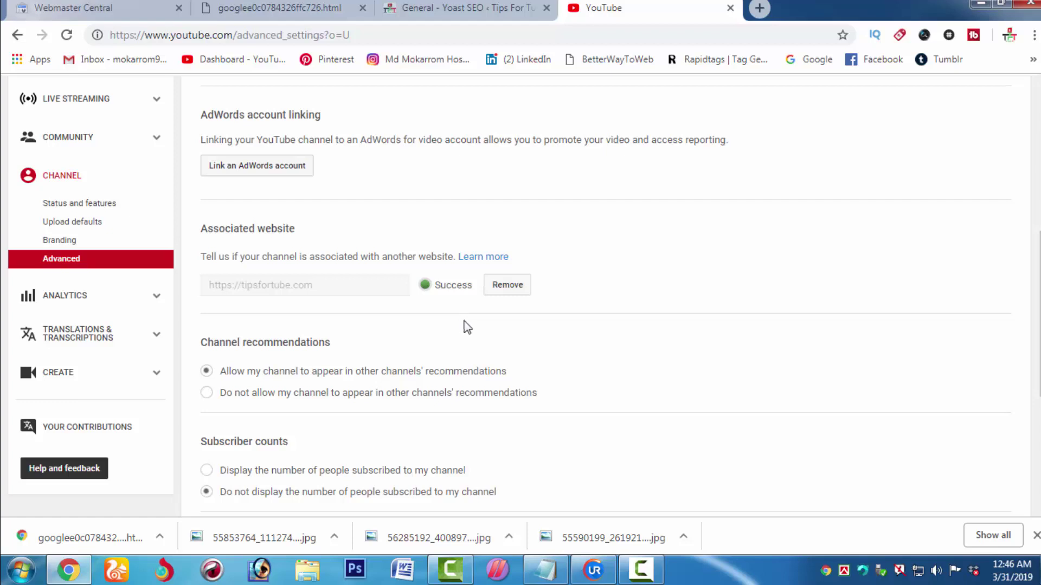
click(634, 569)
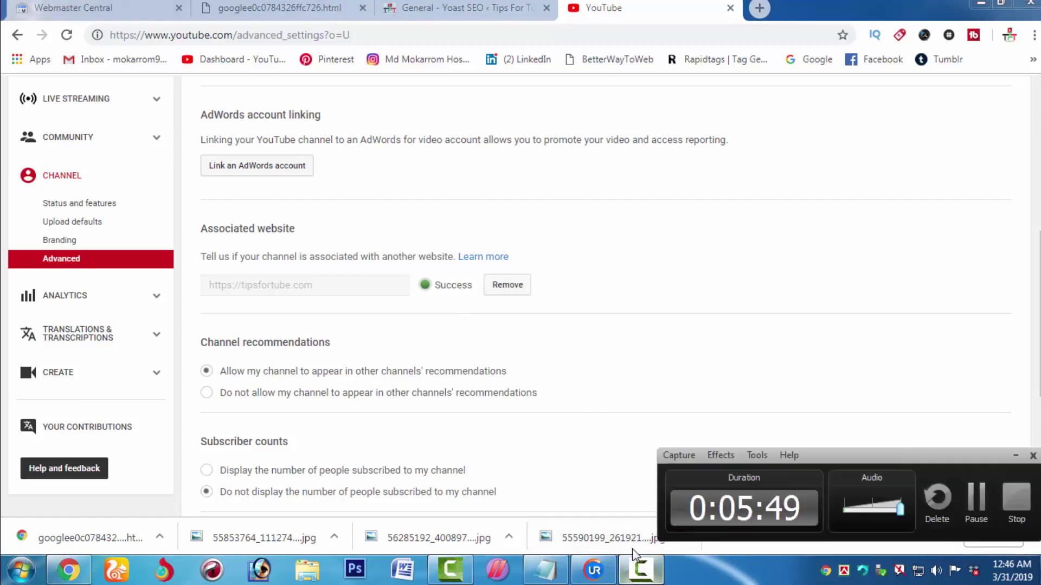